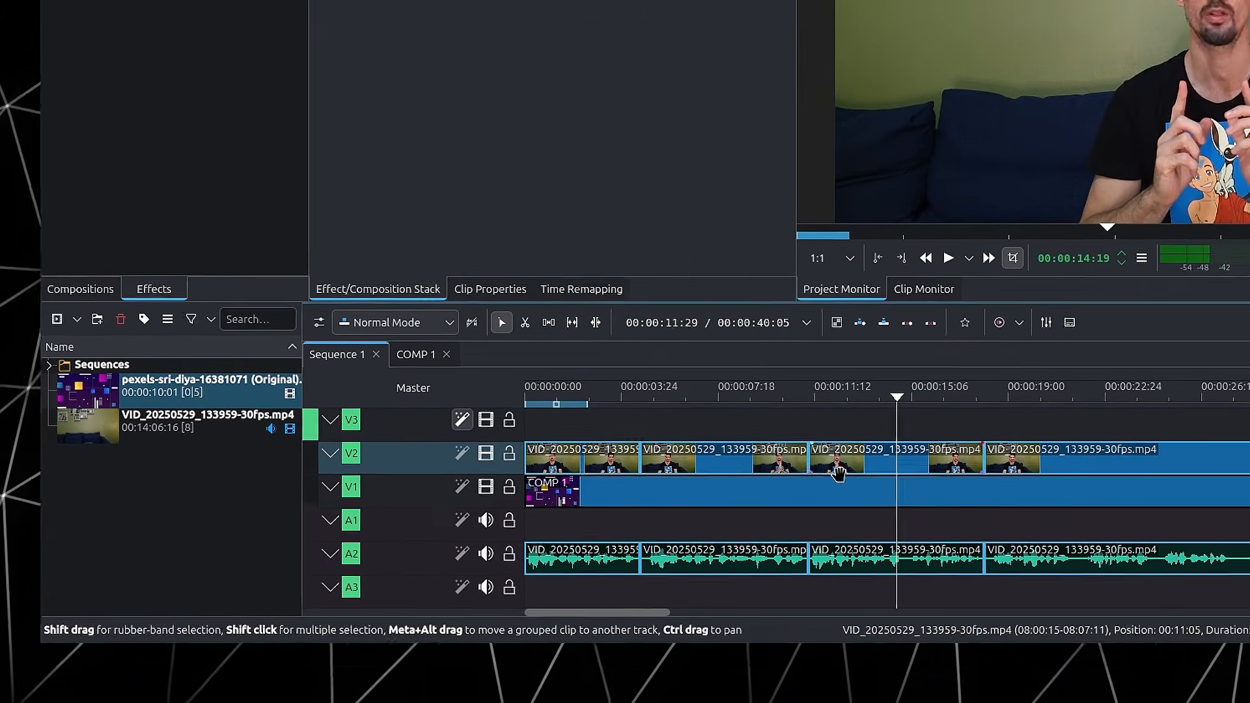
Move only the video parts of the third and first clips from track V2 to V3, leaving their audio on A2
left_click_drag(895, 471, 892, 416)
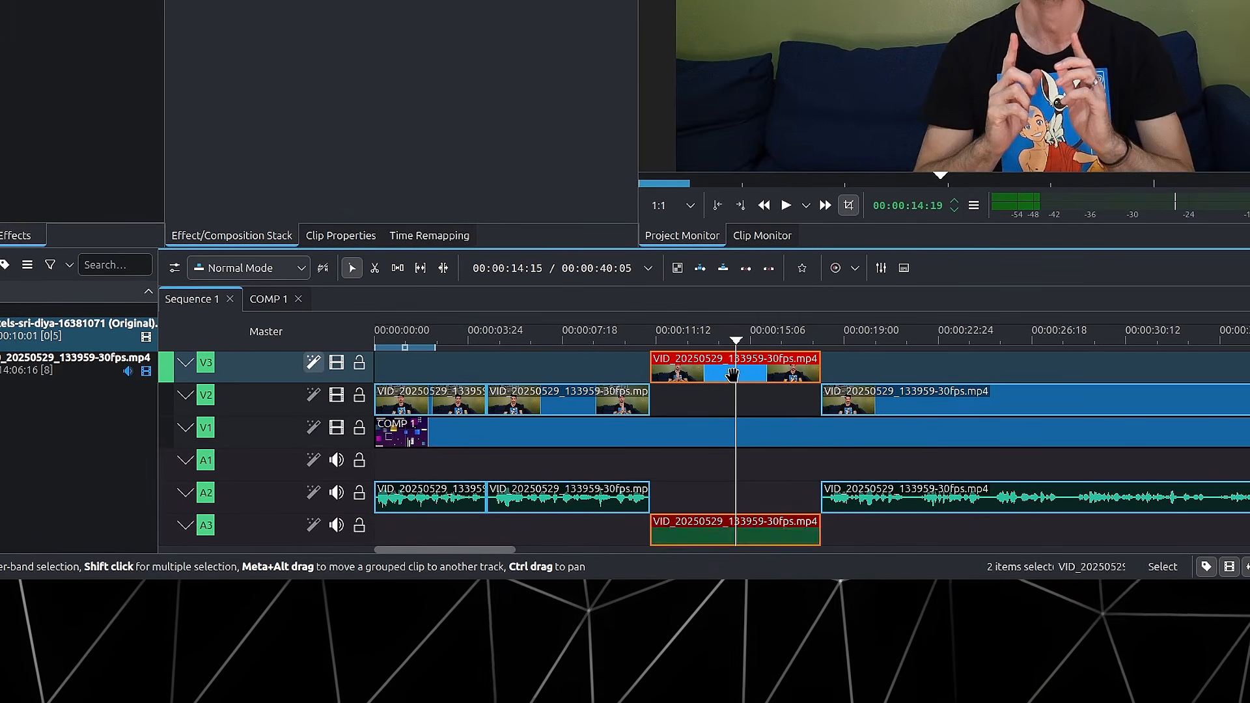
left_click_drag(735, 368, 720, 409)
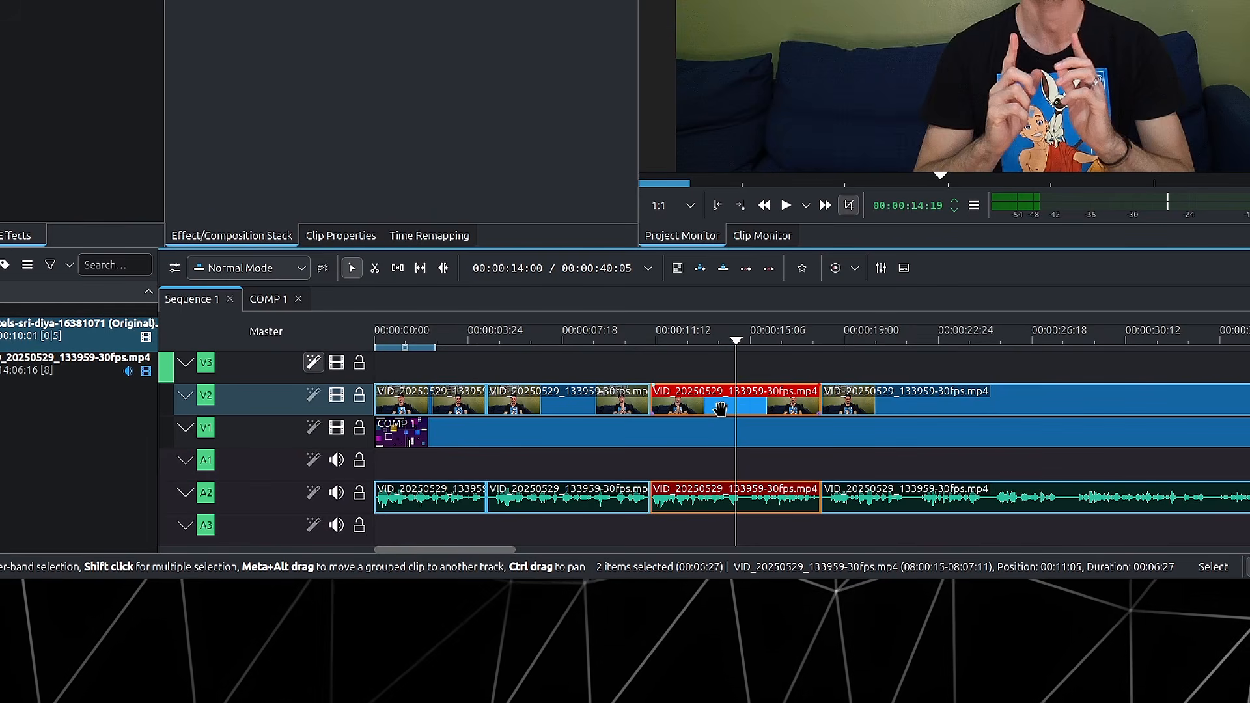
left_click(721, 409, "alt")
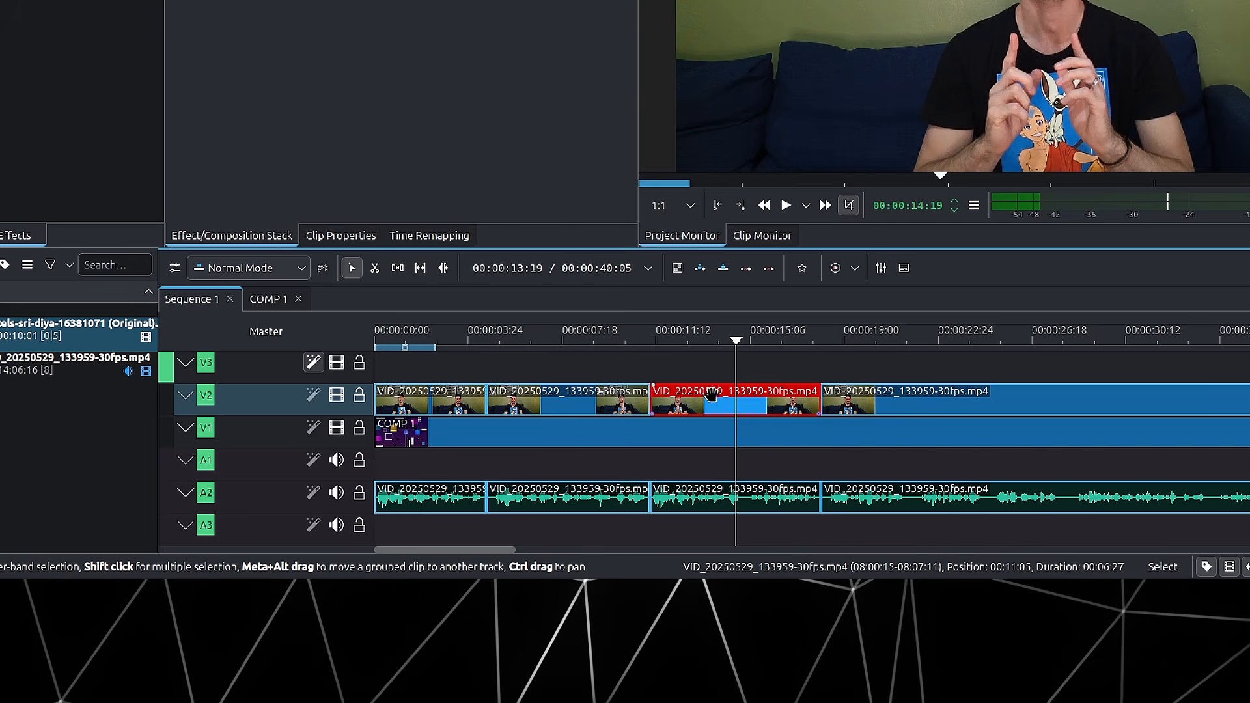
left_click_drag(711, 402, 712, 369)
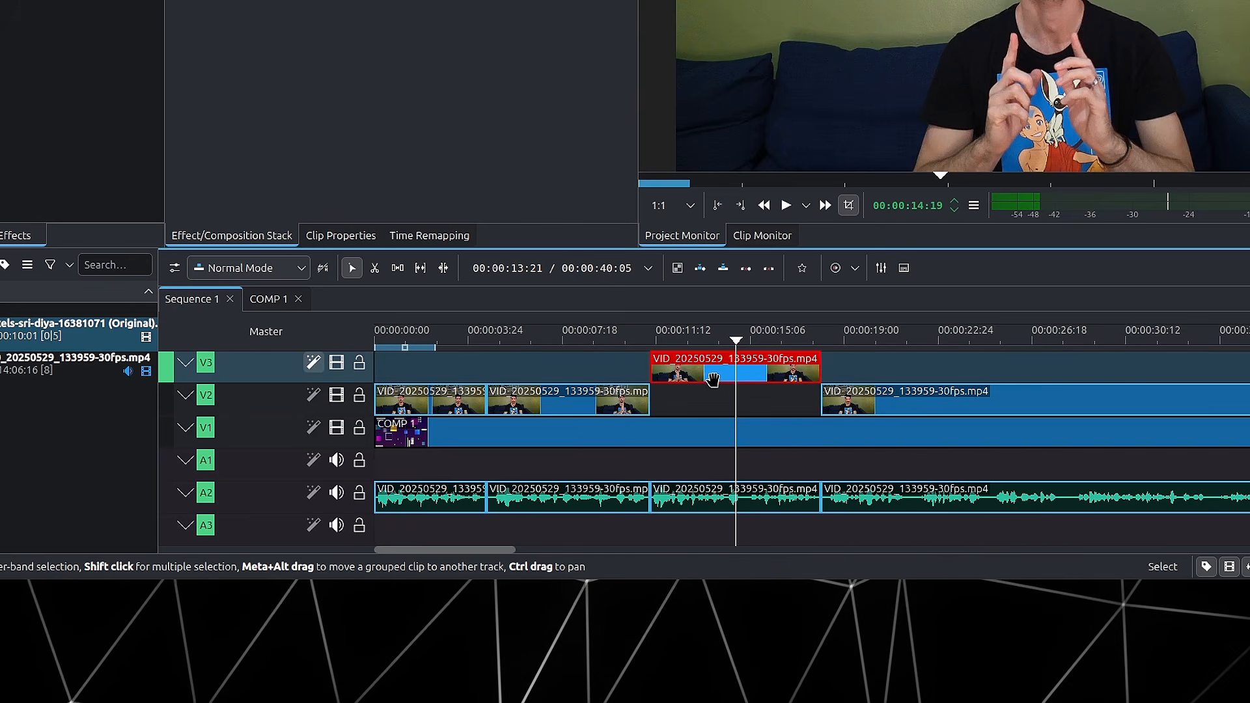
left_click(438, 391)
left_click_drag(438, 392, 438, 362)
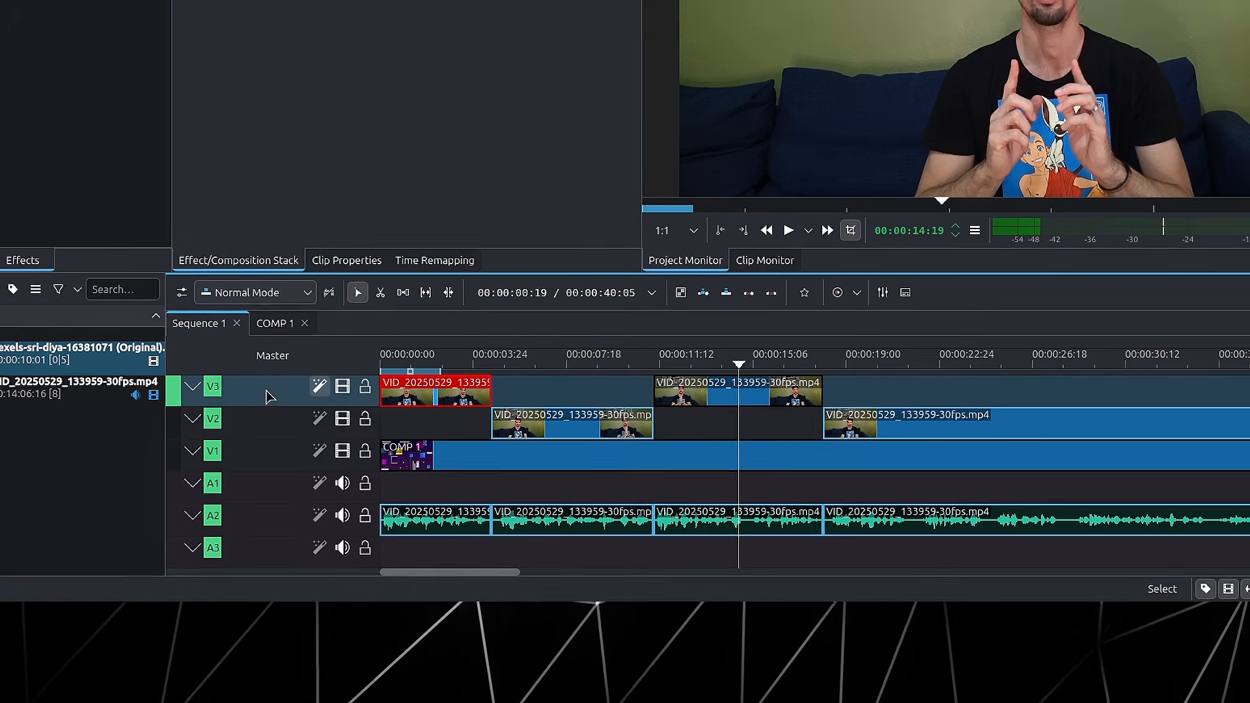
Add a Transform effect to track V3 below Crop by padding and collapse its settings
left_click(262, 370)
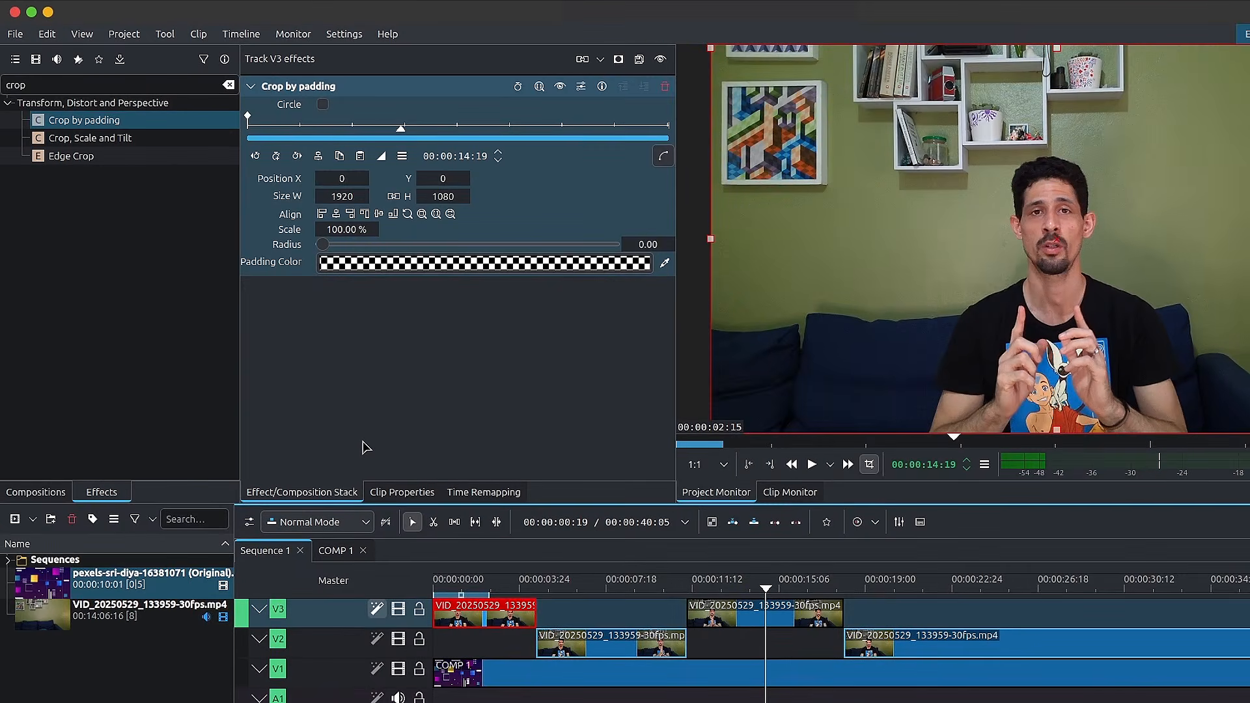
key("t")
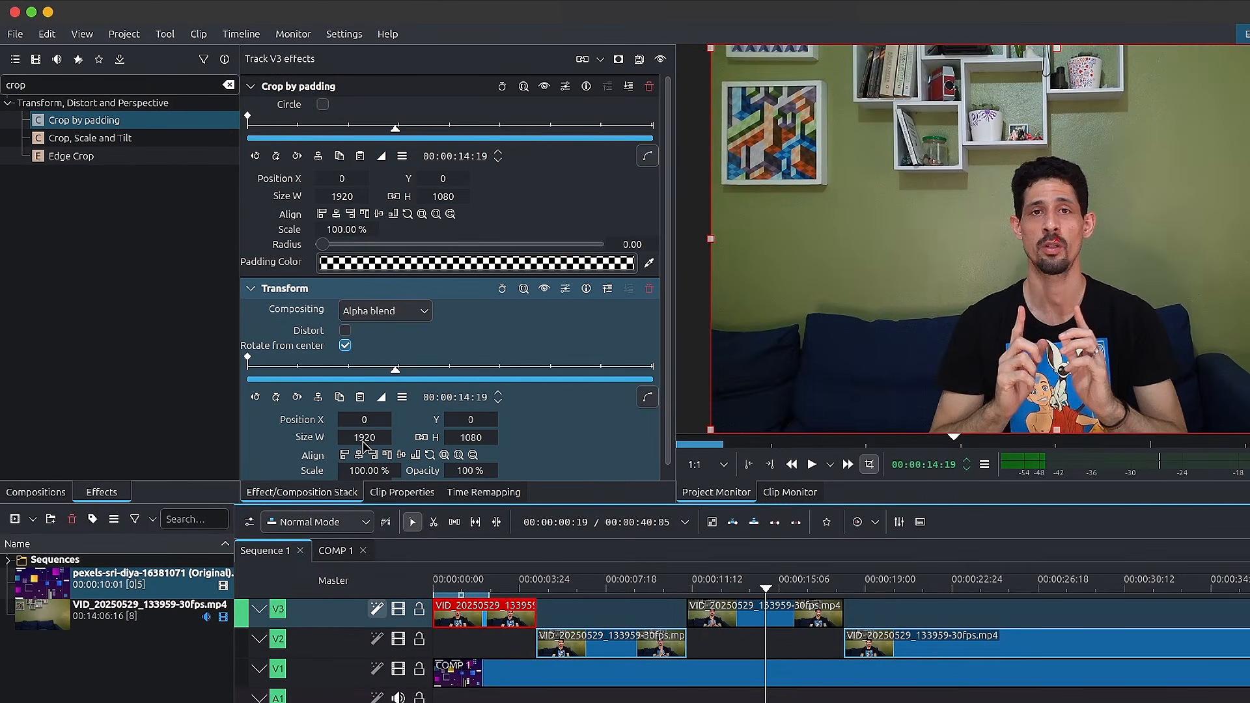
left_click(251, 289)
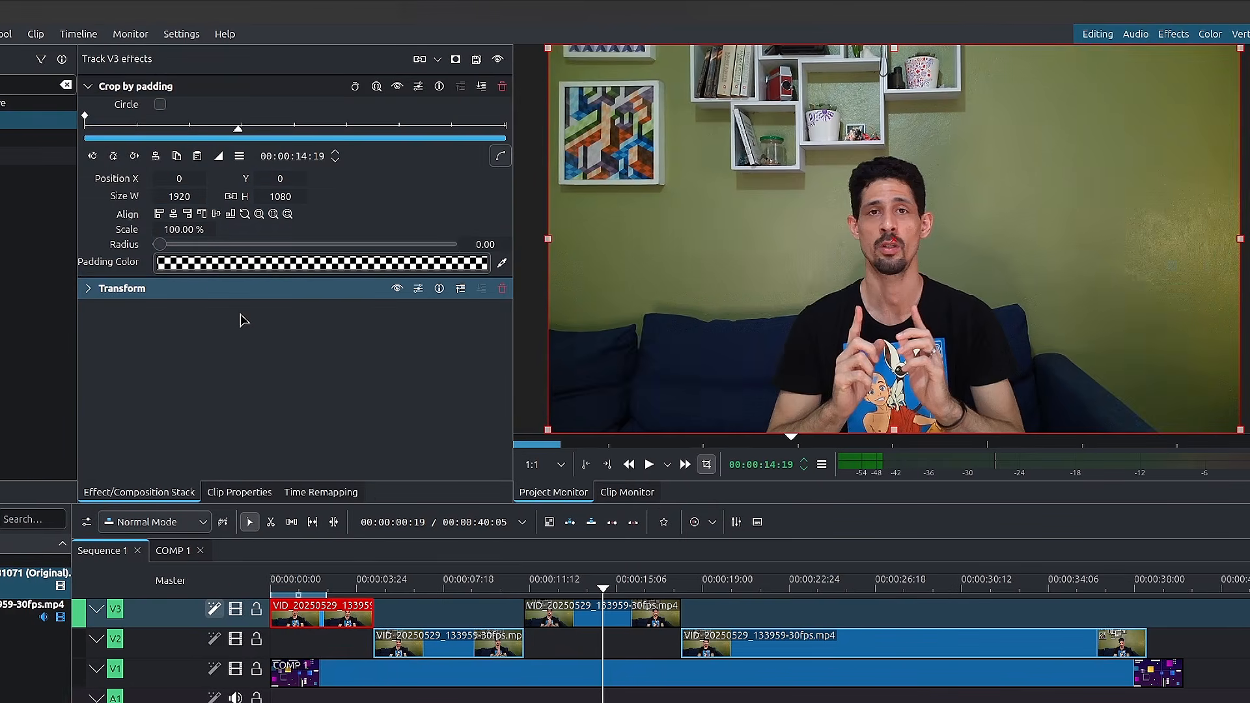
Try a 0.31 radius in track V3's Crop by padding effect, and switch its Circle option on and back off
left_click_drag(163, 251, 249, 254)
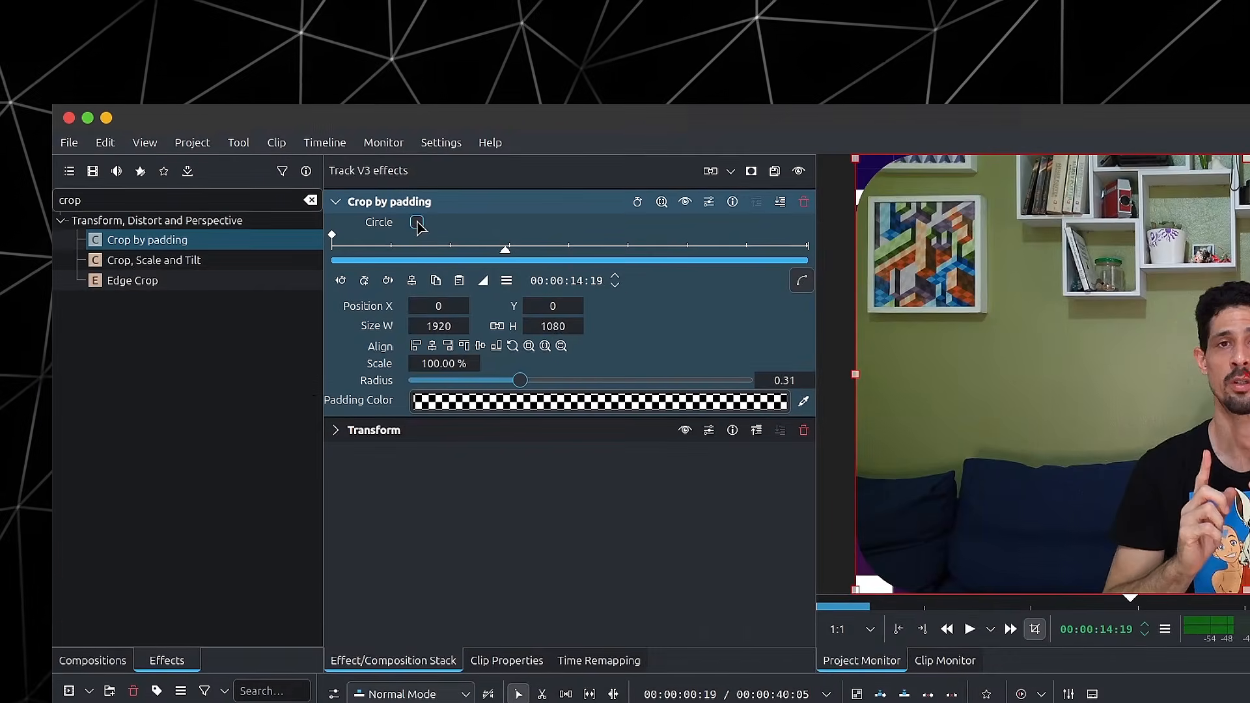
left_click(159, 104)
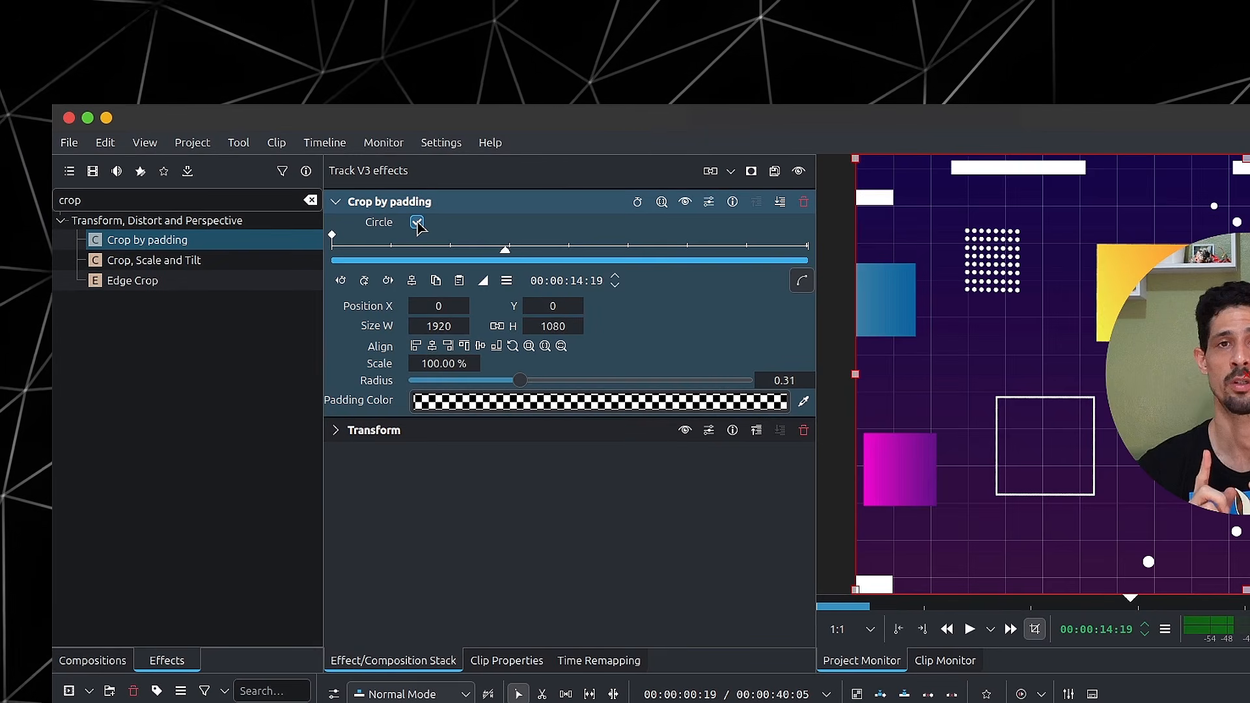
left_click(417, 223)
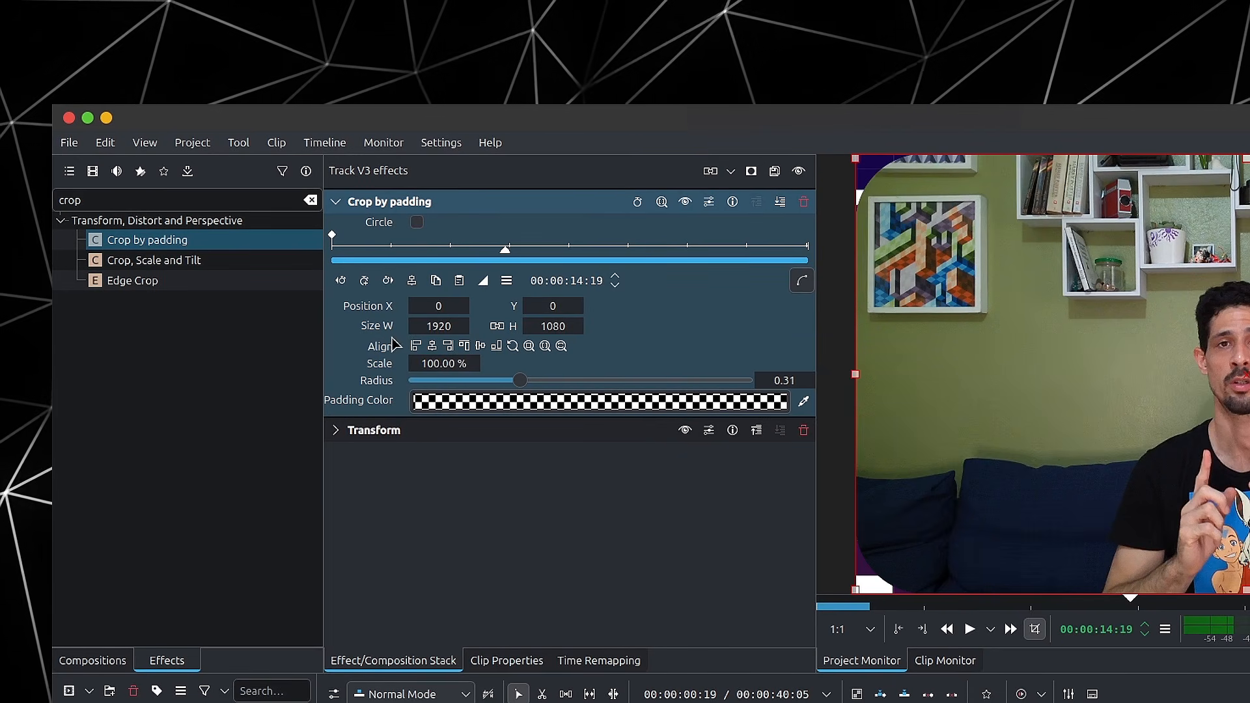
Set the Crop by padding size to 600 by 600 and centre the crop horizontally and vertically in the frame
double_click(445, 325)
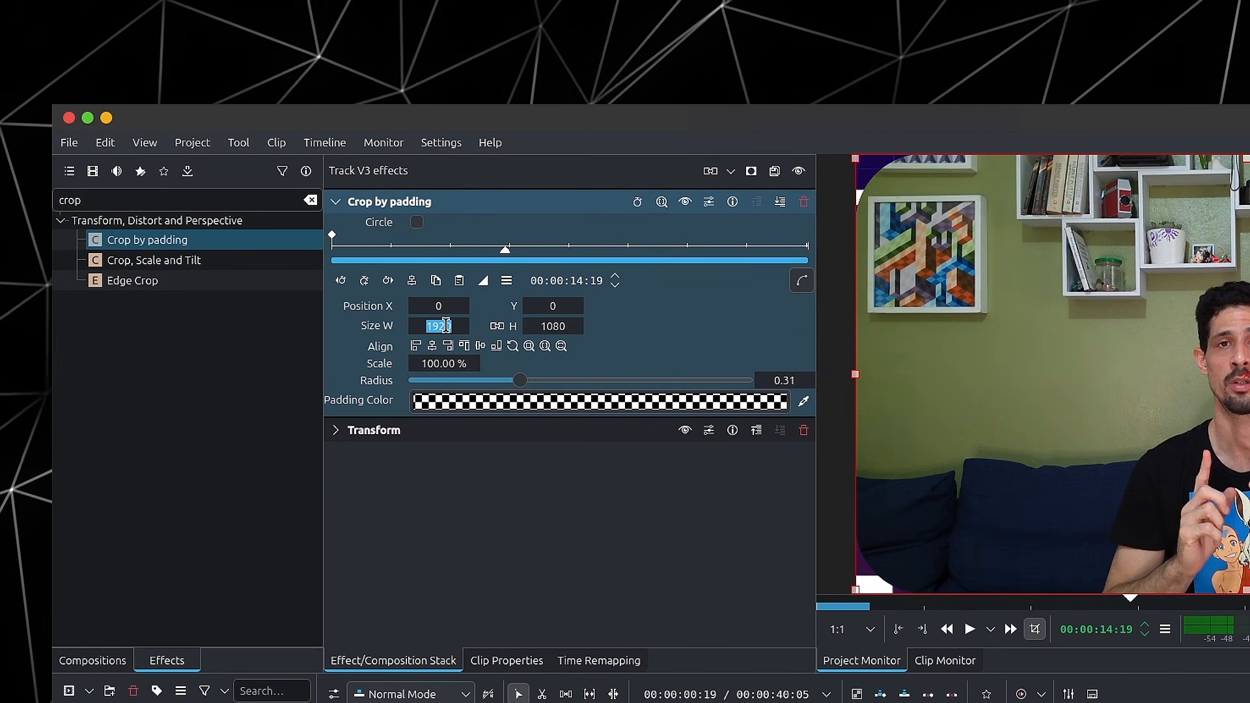
type("600")
double_click(553, 326)
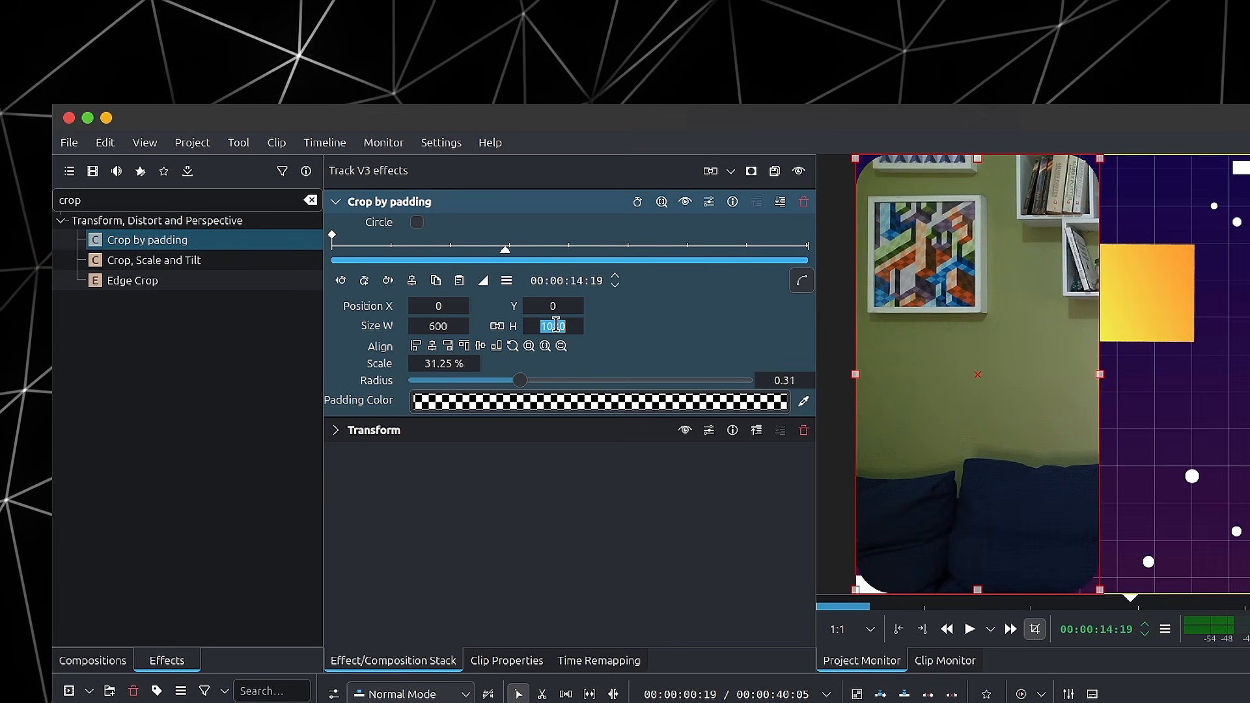
type("600")
key("Return")
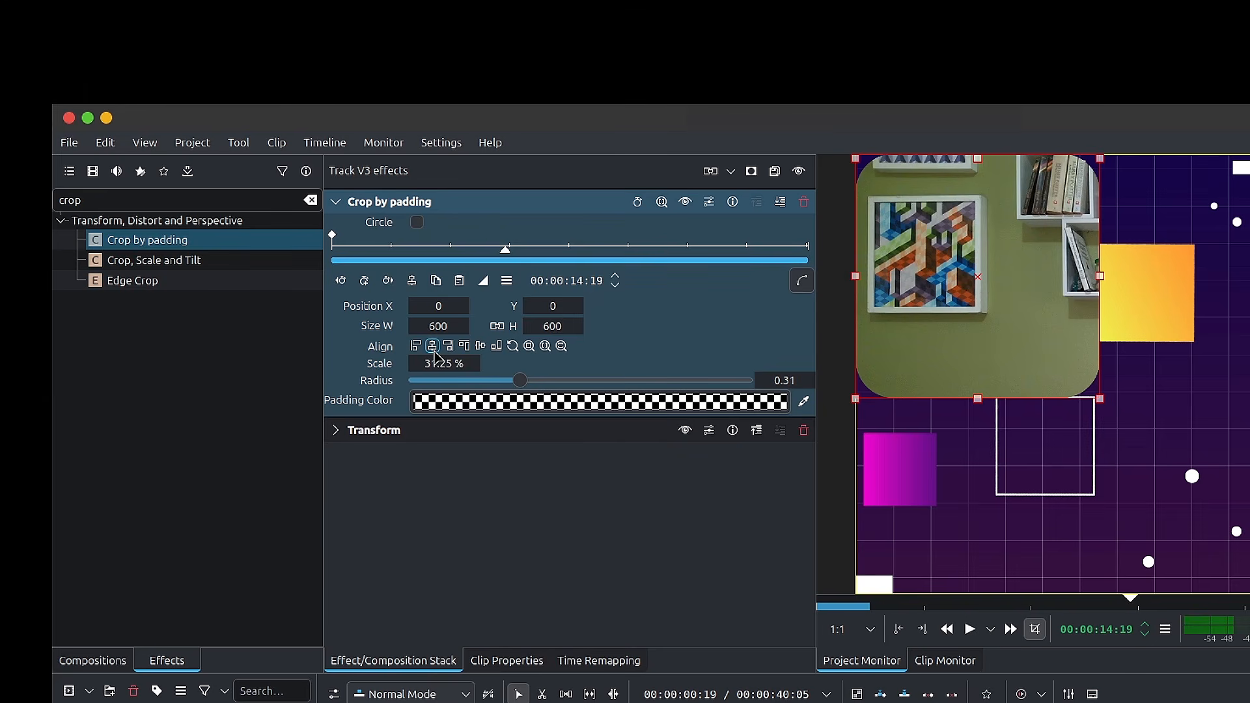
left_click(433, 347)
left_click(480, 347)
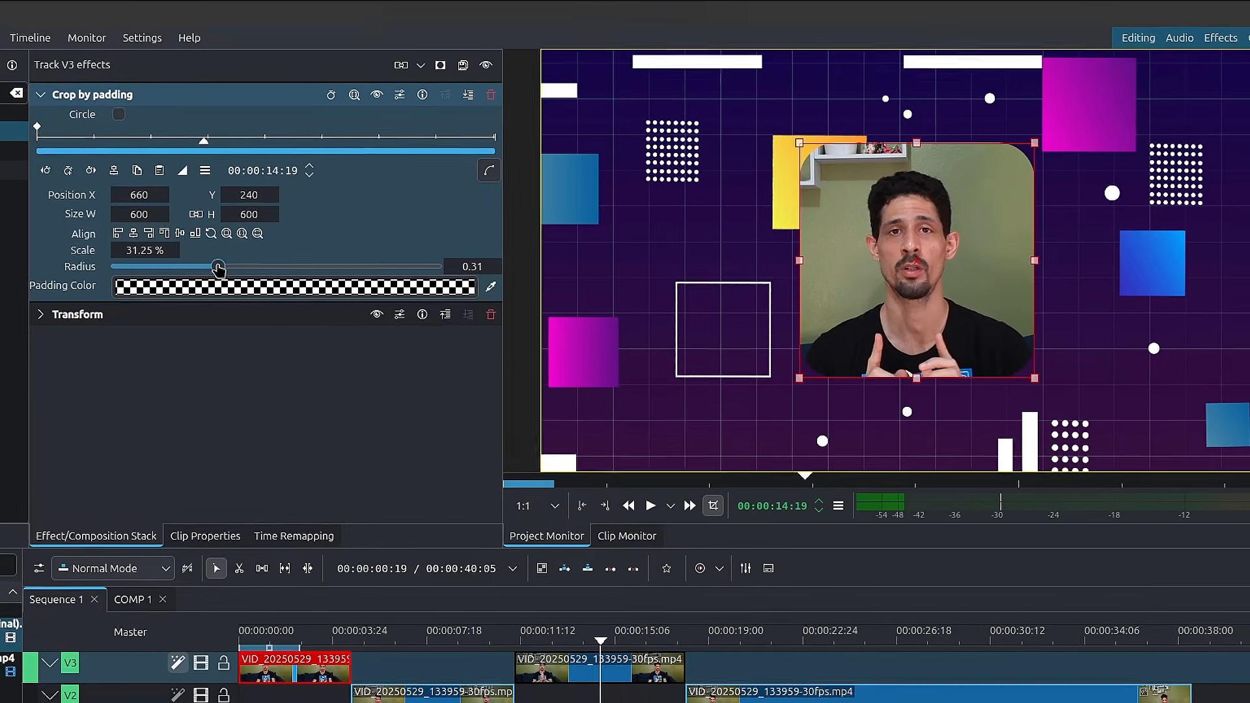
Raise the crop radius to 1.00, shift the circular crop in the monitor, and centre it again on both axes
left_click_drag(215, 267, 438, 267)
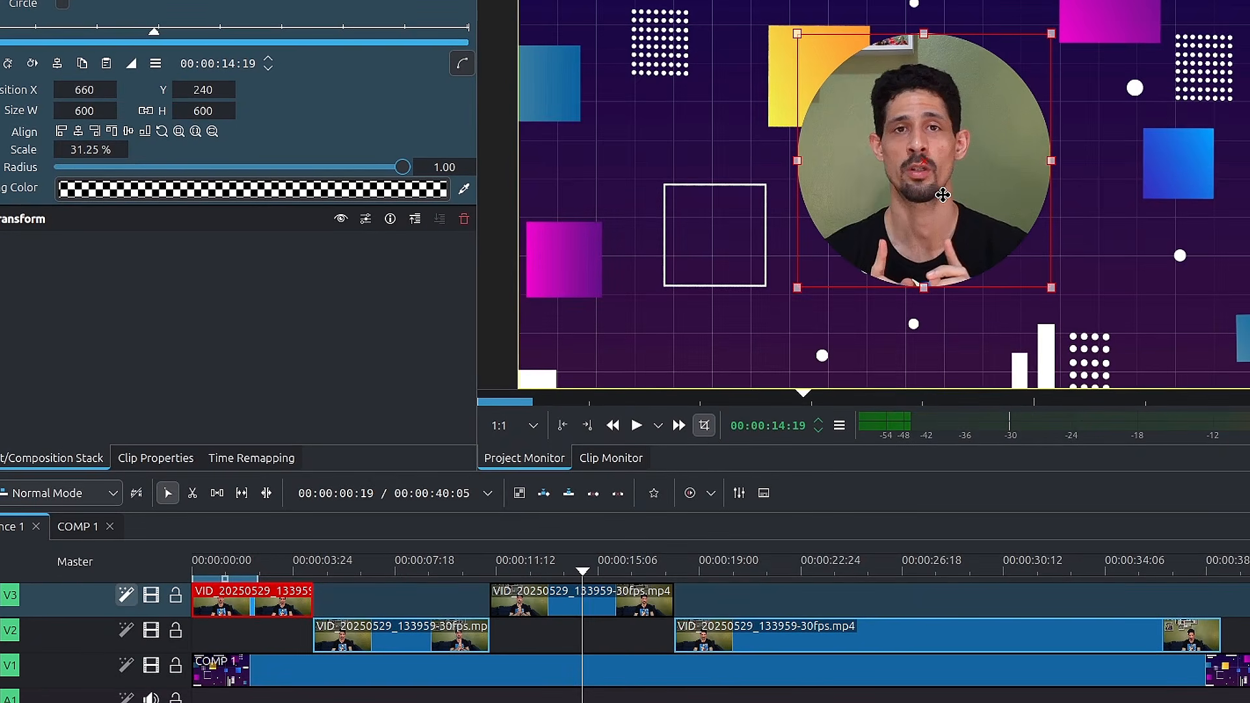
mouse_move(943, 195)
left_mouse_down()
mouse_move(929, 151)
mouse_move(981, 153)
mouse_move(957, 195)
mouse_move(934, 205)
left_mouse_up()
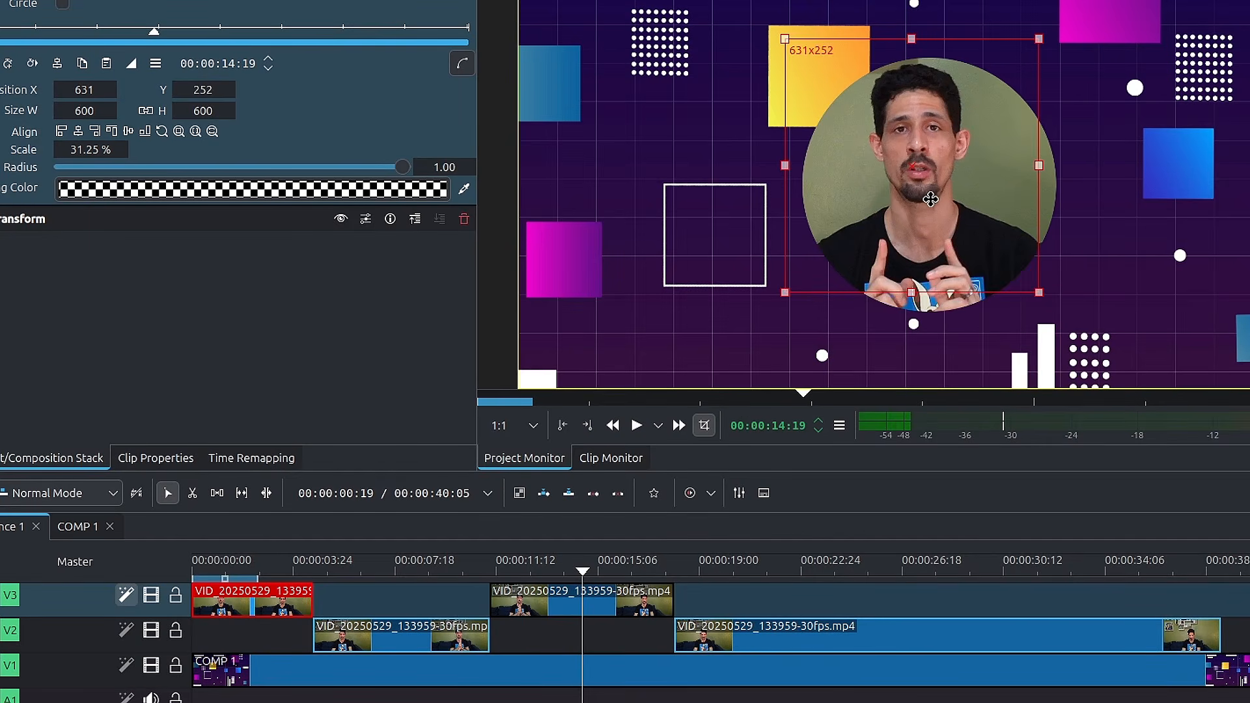
left_click(78, 131)
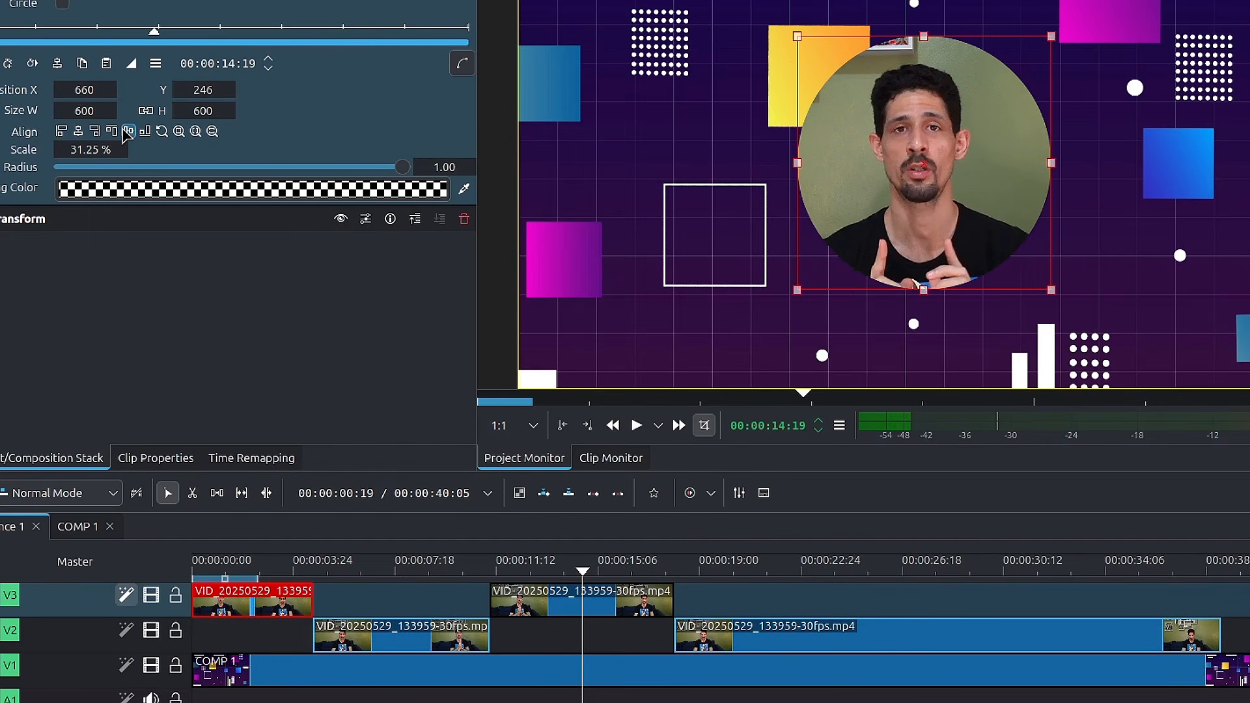
left_click(128, 131)
Toggle the monitor's edit mode, try to reposition the crop directly in the preview, and undo the change
left_click(705, 426)
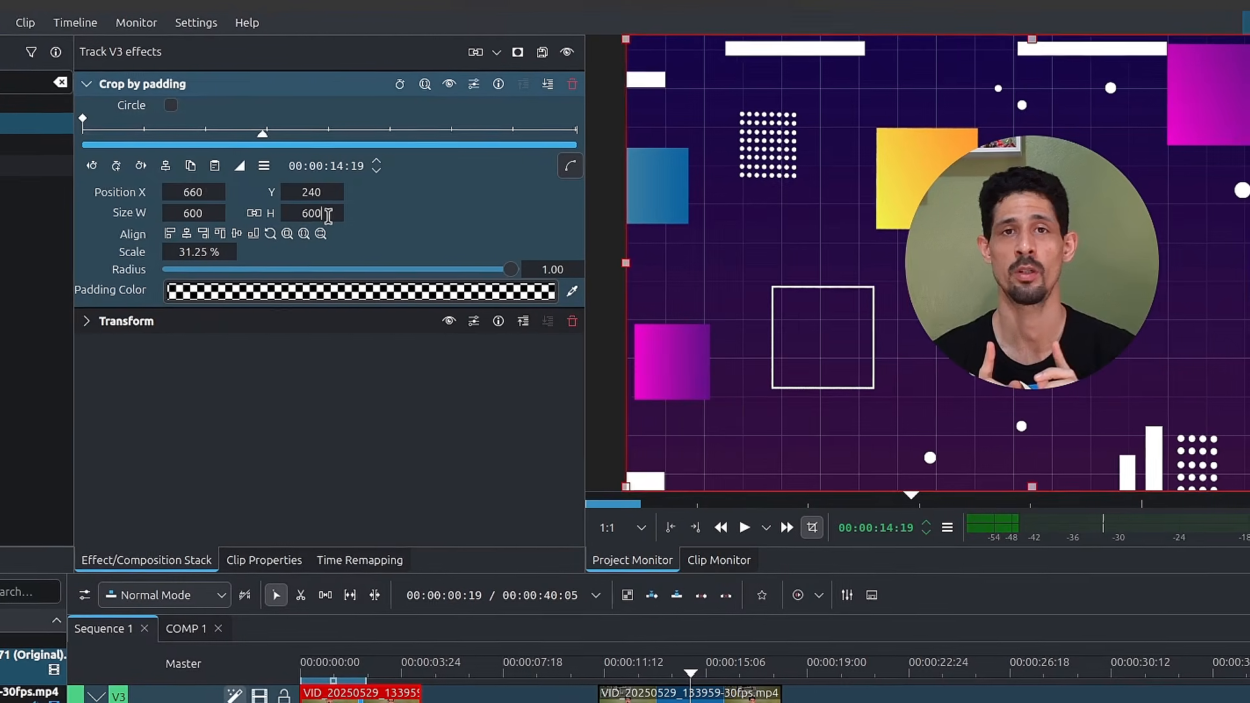
double_click(142, 223)
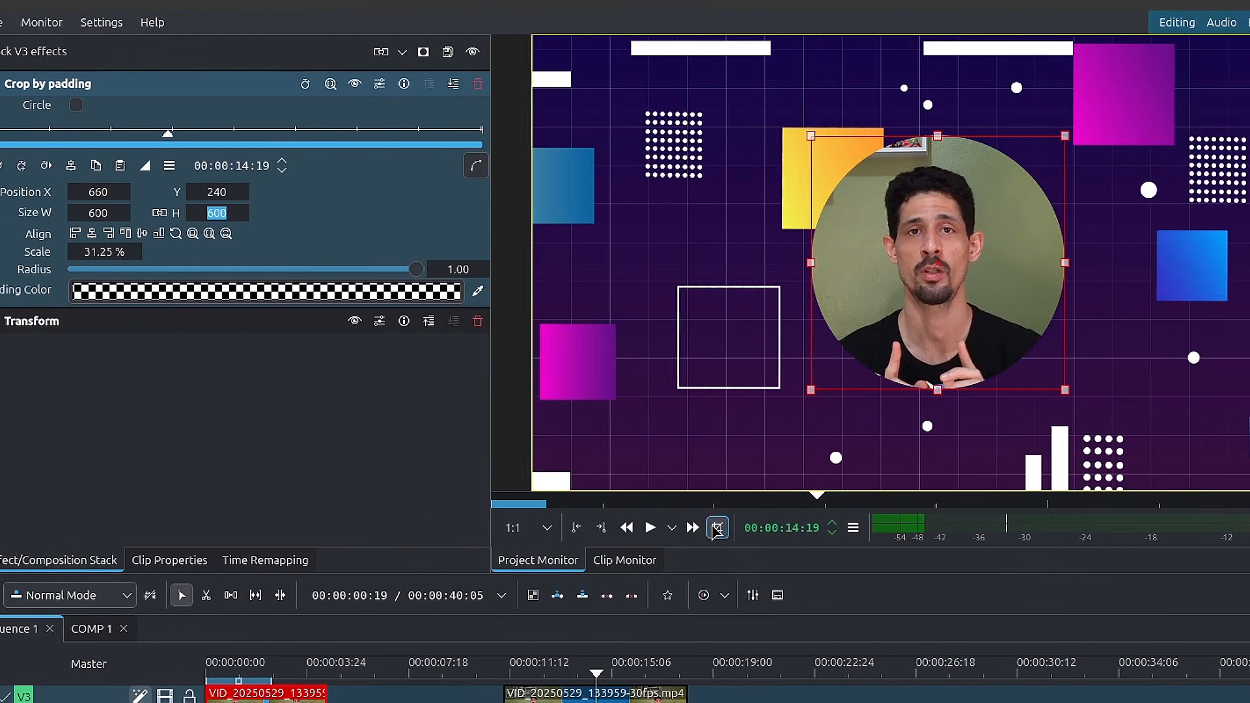
double_click(816, 529)
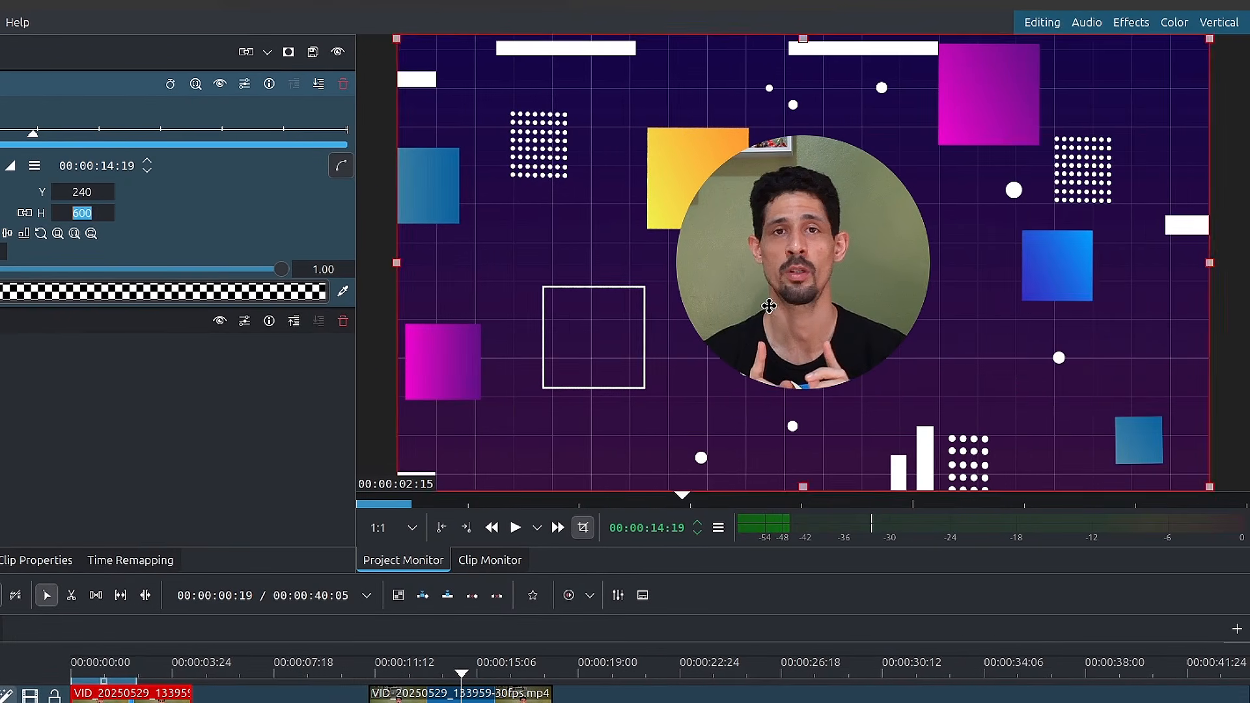
left_click_drag(1001, 307, 1017, 273)
left_click_drag(783, 273, 803, 287)
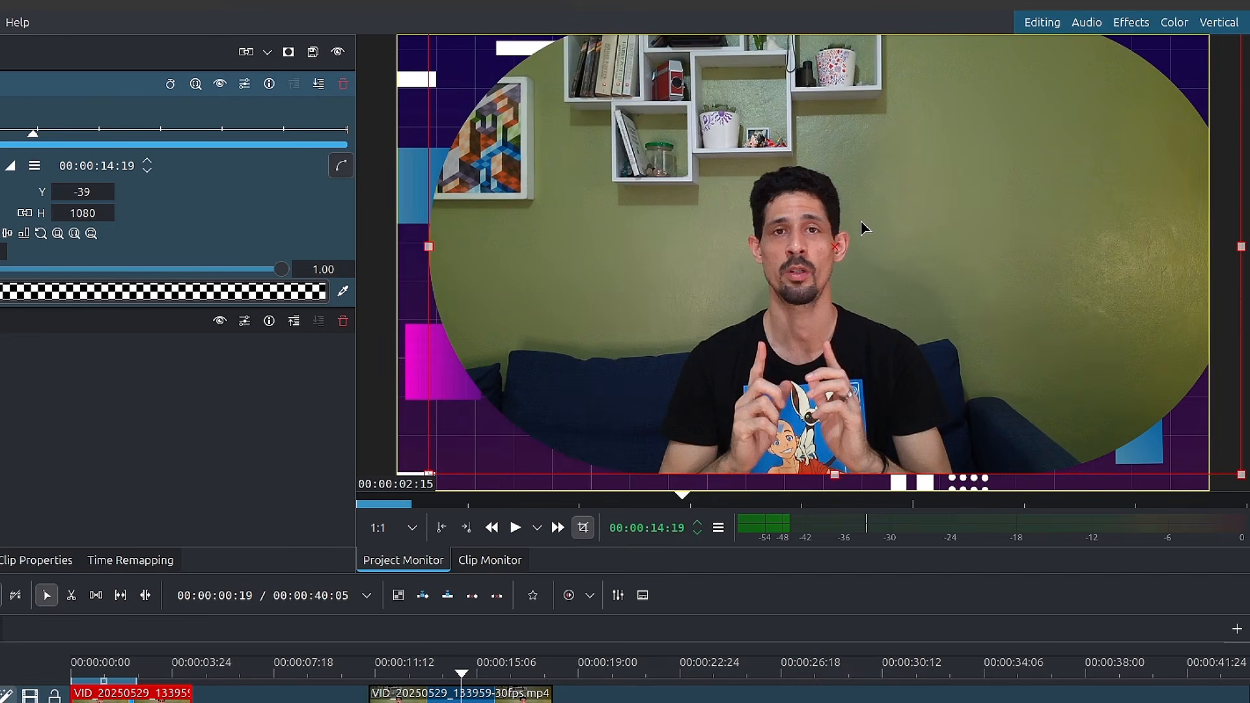
key("ctrl+z")
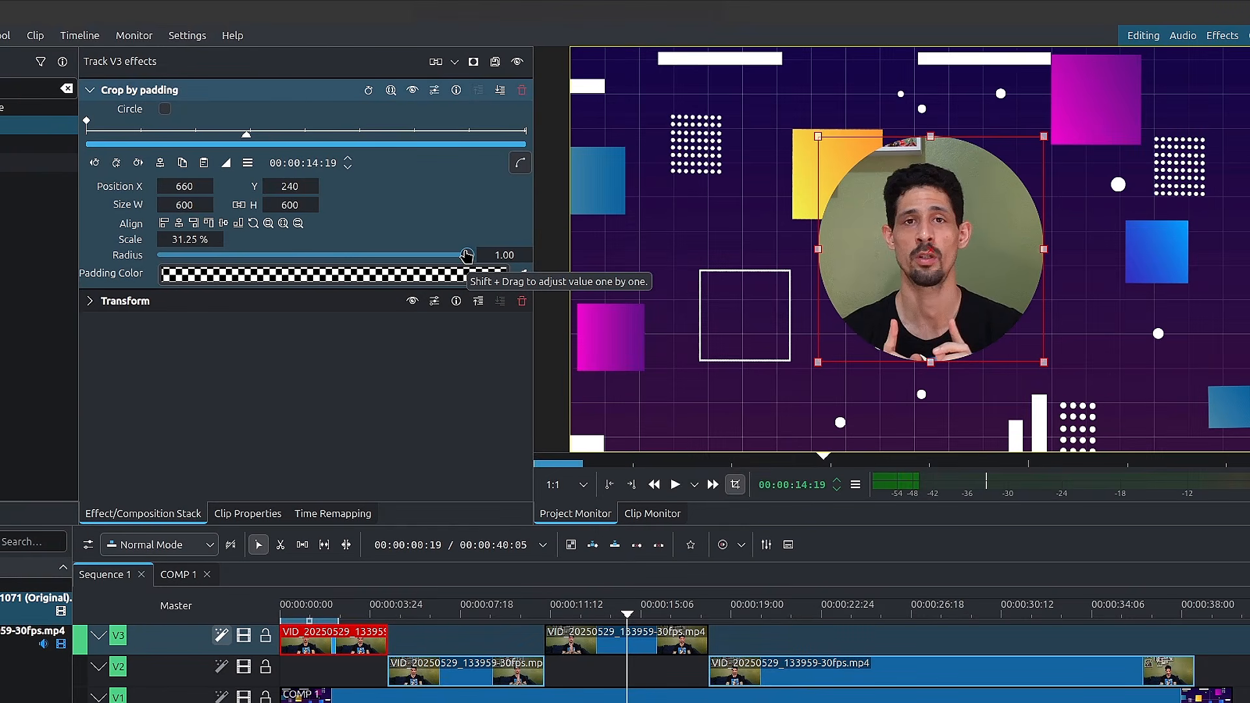
Set the crop radius to 0.13 and make the crop 800 high with its Y position at 170
left_click_drag(466, 254, 200, 259)
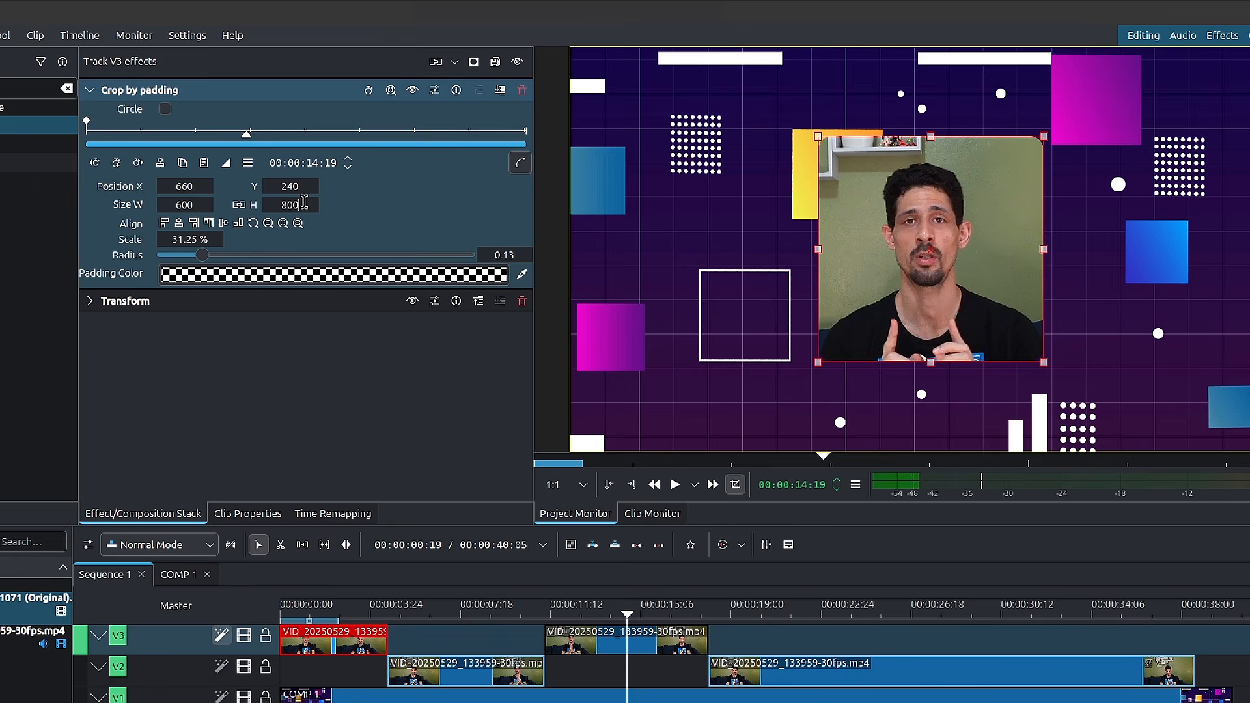
key("Return")
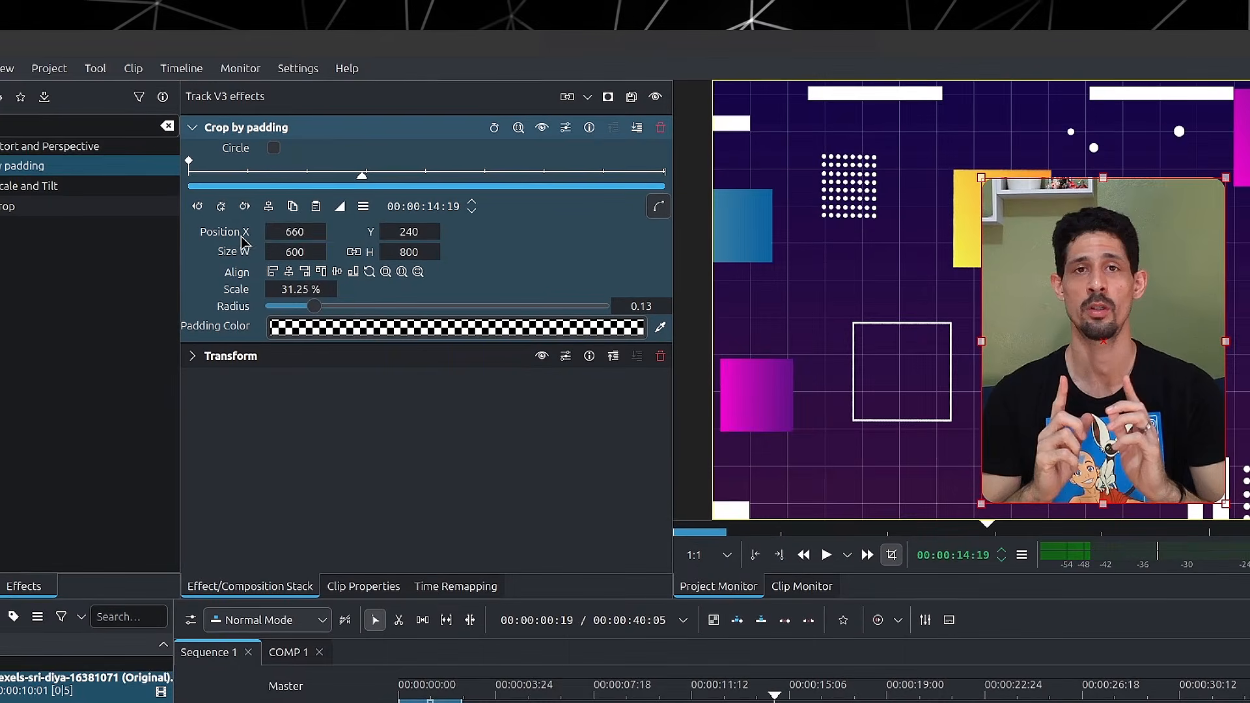
left_click(186, 185)
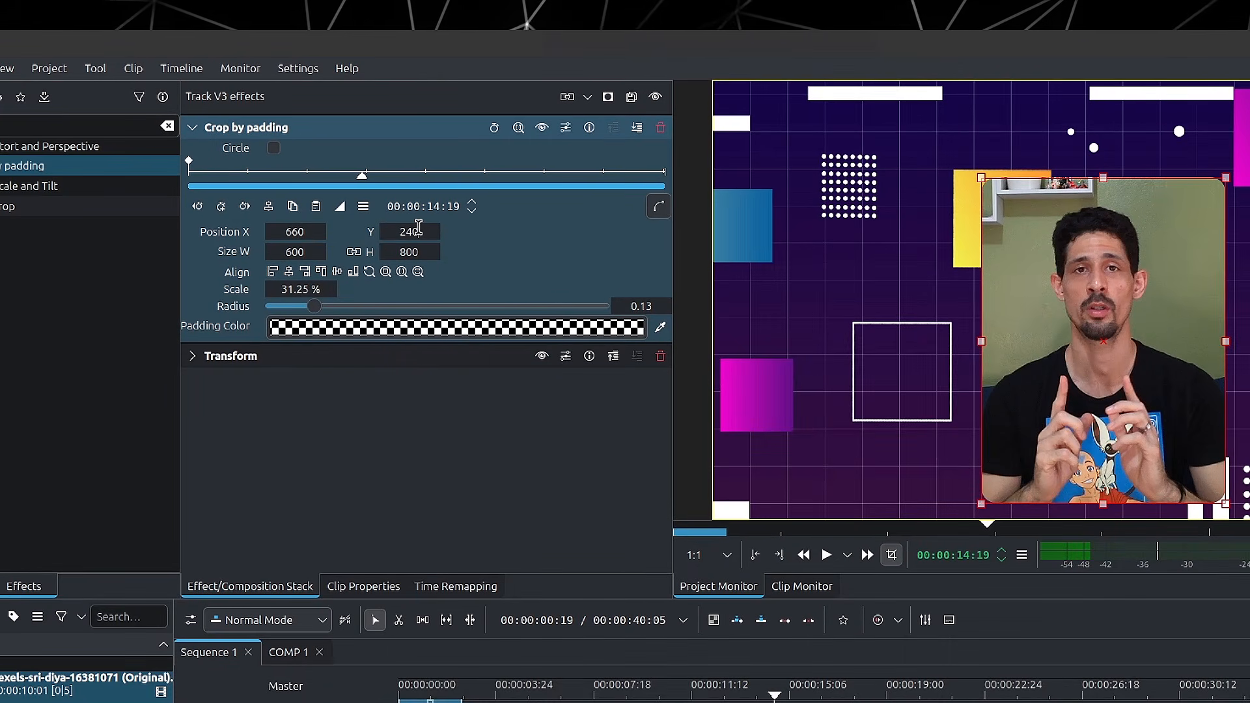
scroll(419, 231, "down", 5)
scroll(419, 231, "down", 2)
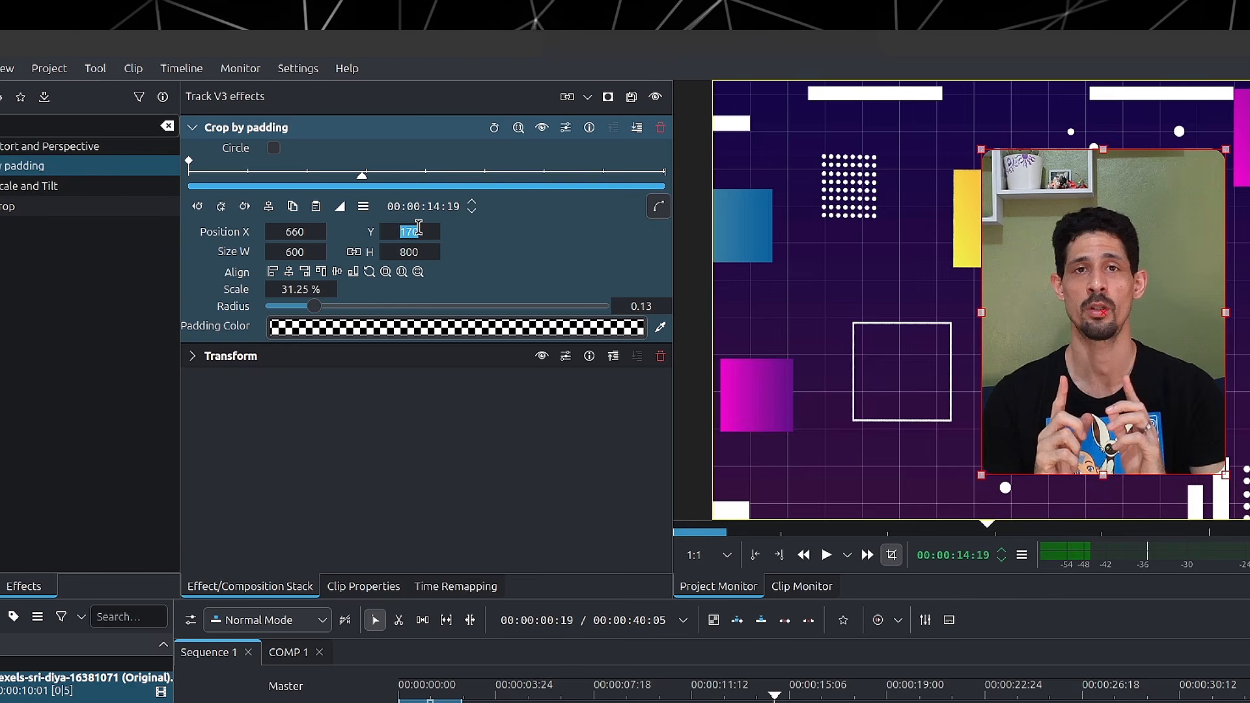
Hide the edit frame in the monitor and set the crop's height to 600 and its Y position to 240
left_click(878, 558)
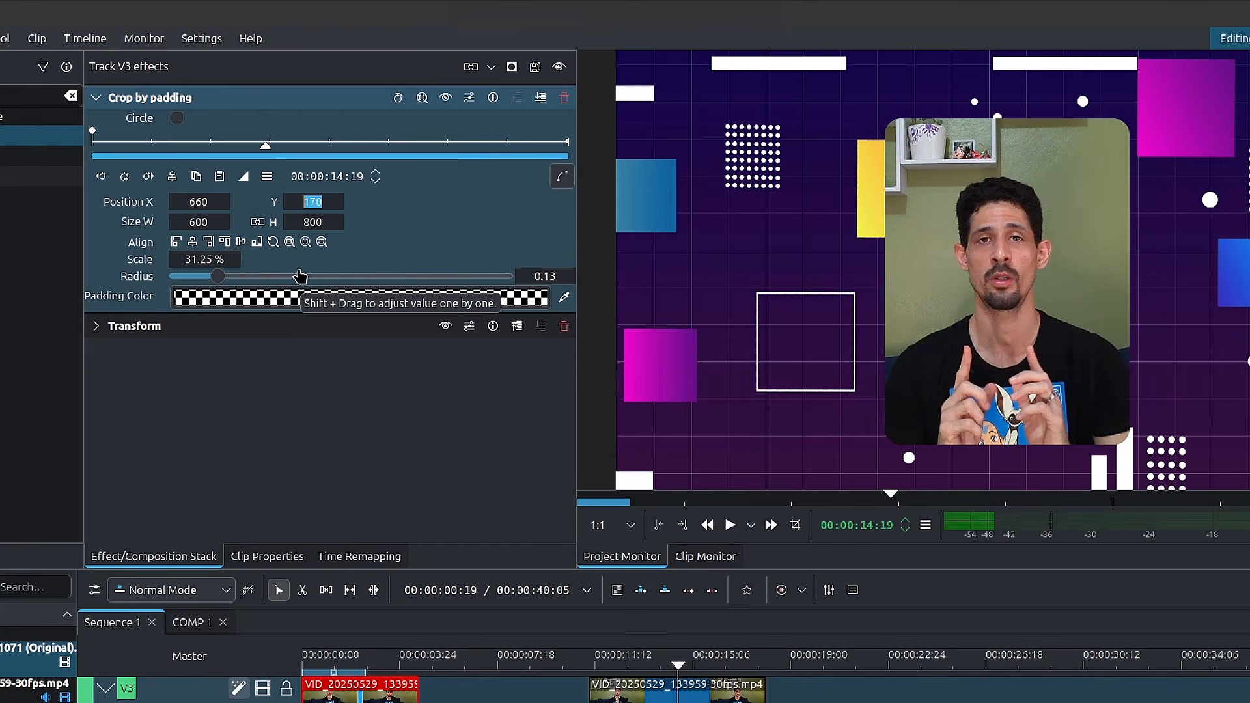
type("600")
key("Return")
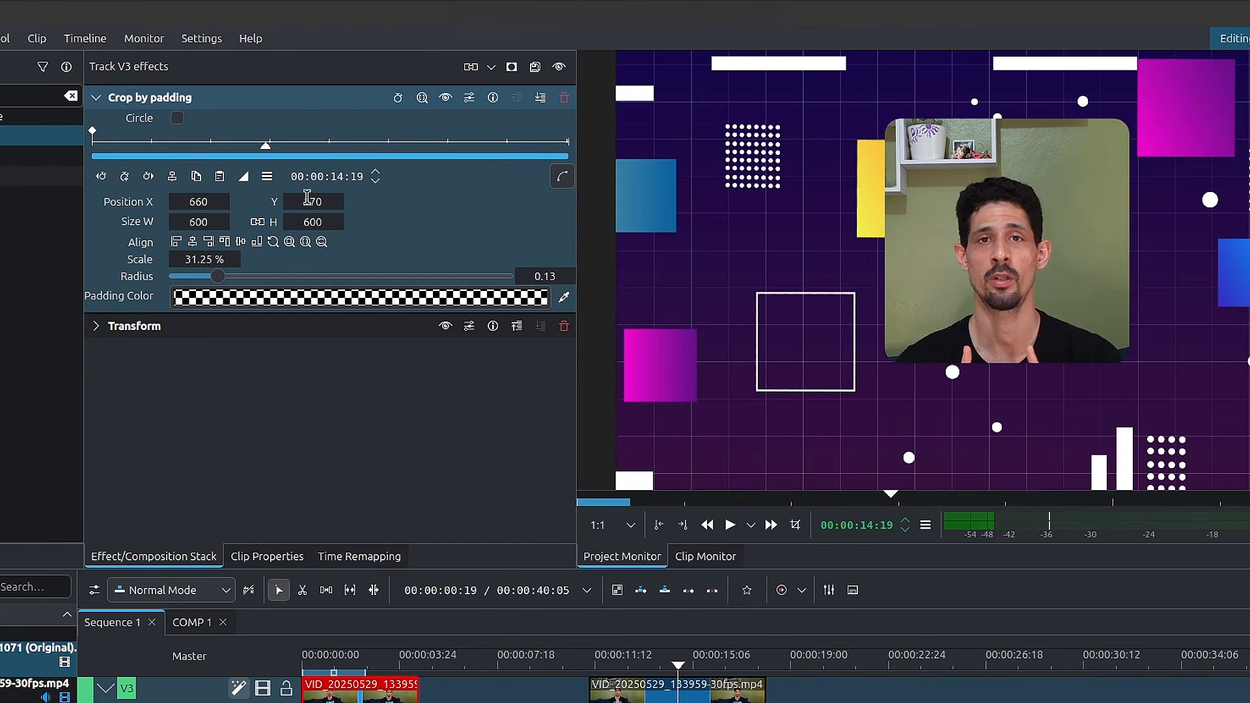
scroll(309, 202, "up", 10)
scroll(309, 202, "down", 4)
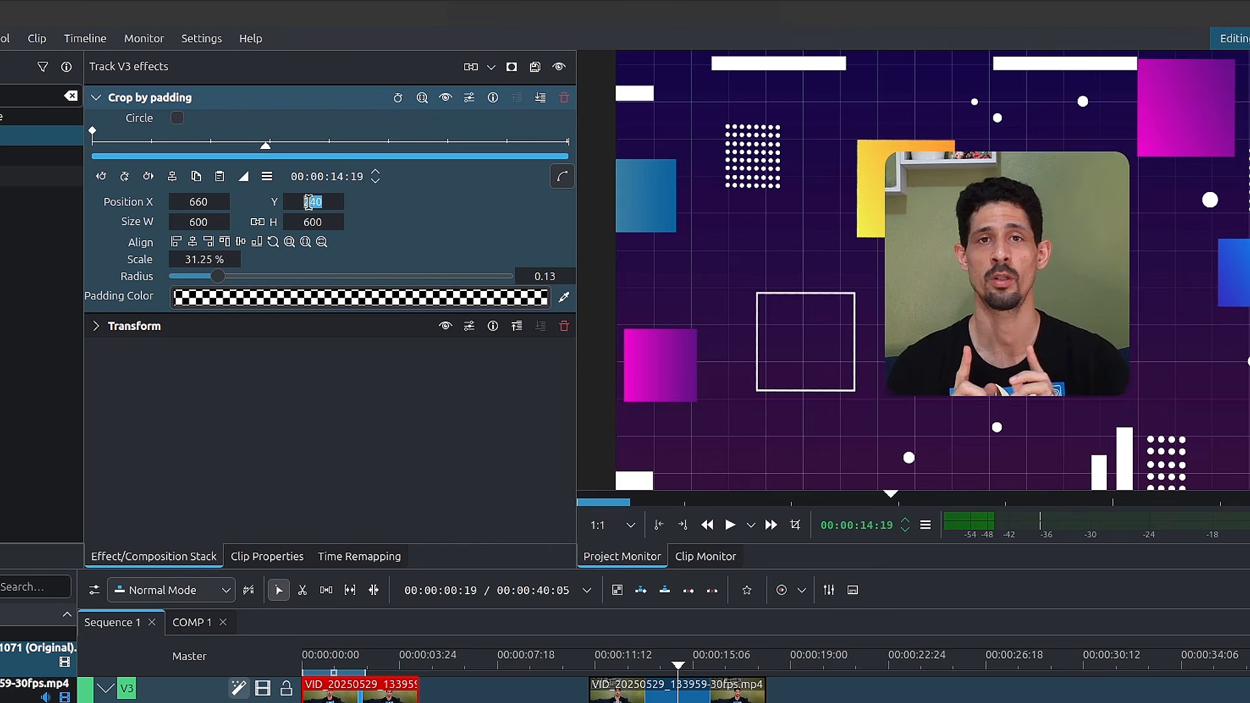
scroll(309, 202, "up", 1)
Collapse Crop by padding, expand Transform, and move the cropped video toward the frame's lower-right corner, at about X 600, Y 187
left_click(97, 98)
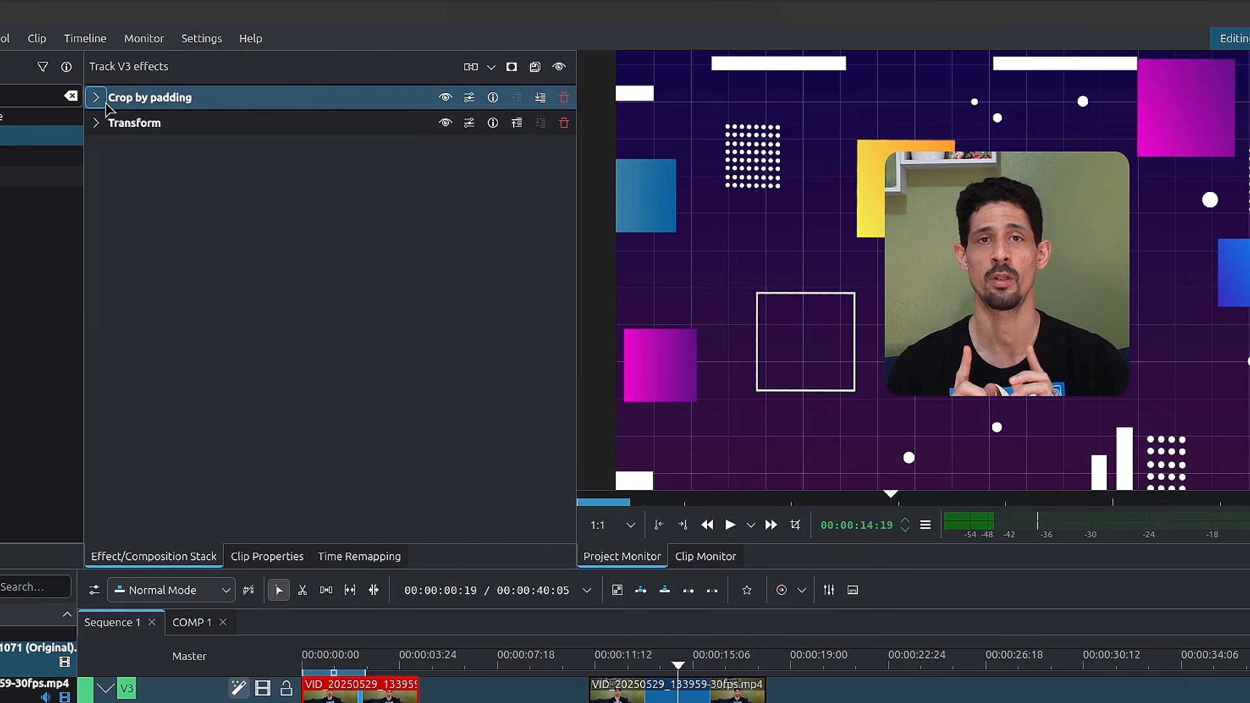
left_click(98, 122)
left_click(153, 136)
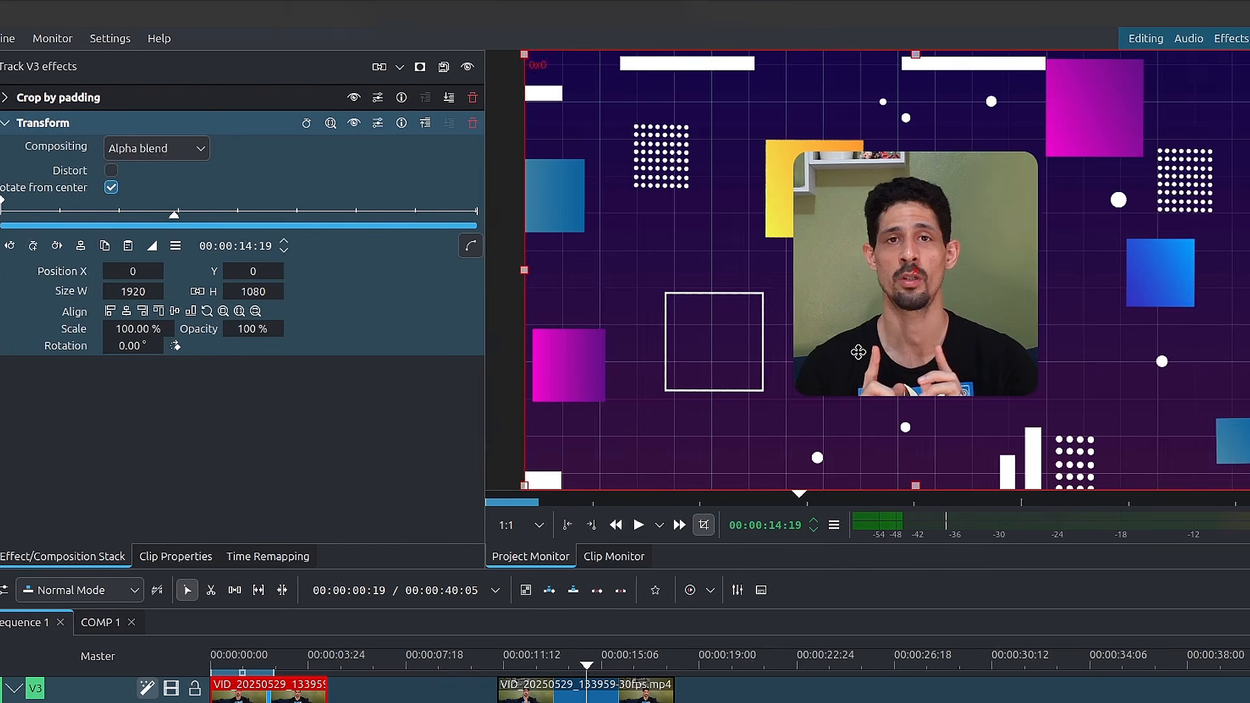
left_click_drag(950, 352, 1206, 438)
left_click_drag(1020, 445, 1002, 430)
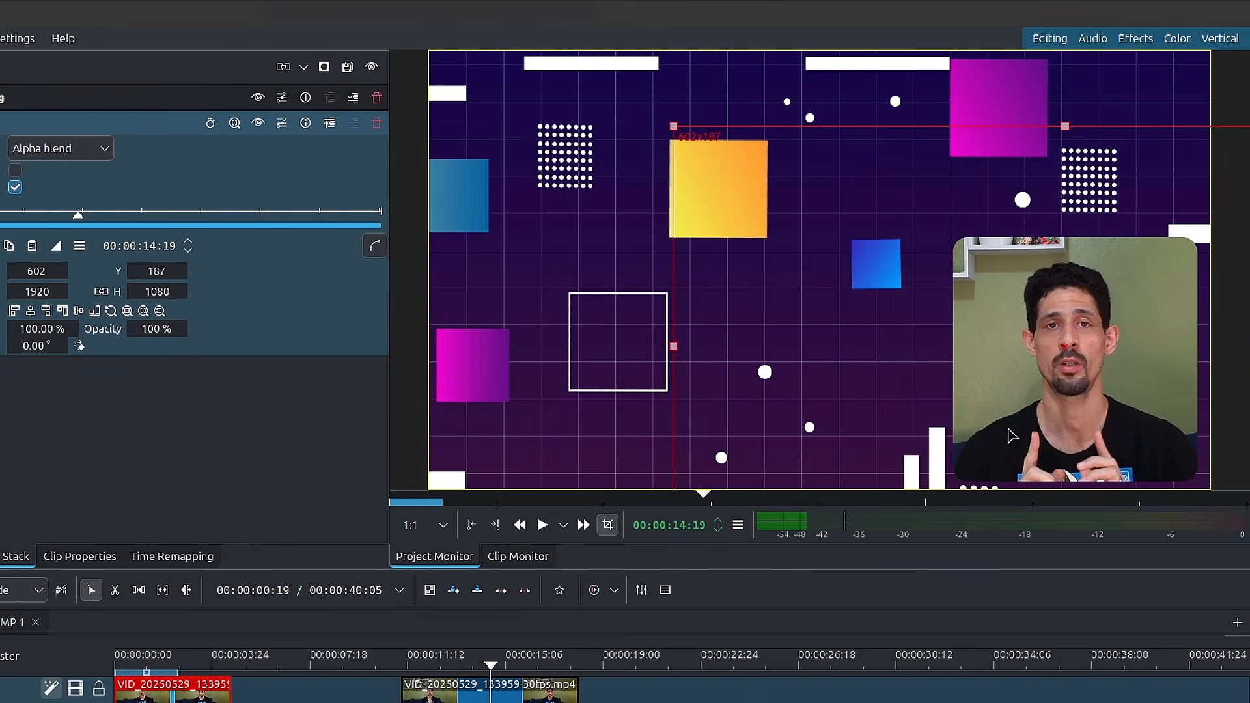
Set the Transform scale to 60% and place the smaller video in the lower-right corner at about X 1013, Y 445
type("60")
key("Return")
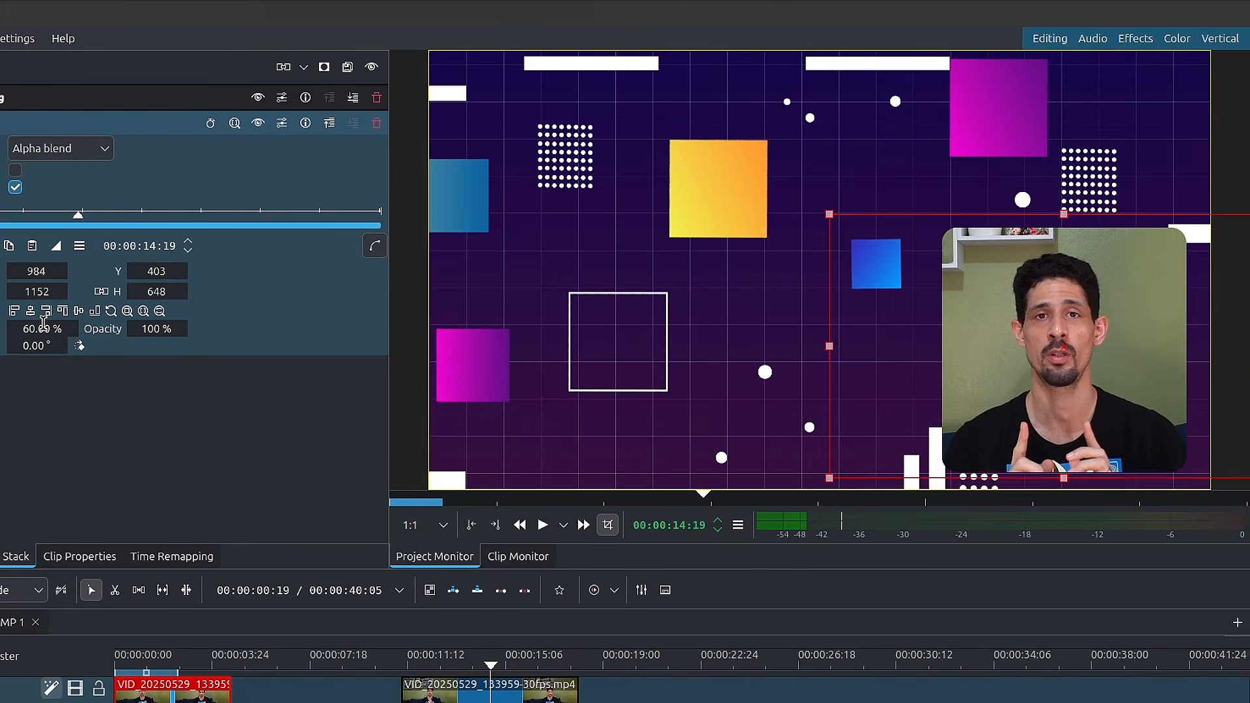
left_click_drag(1078, 411, 1098, 438)
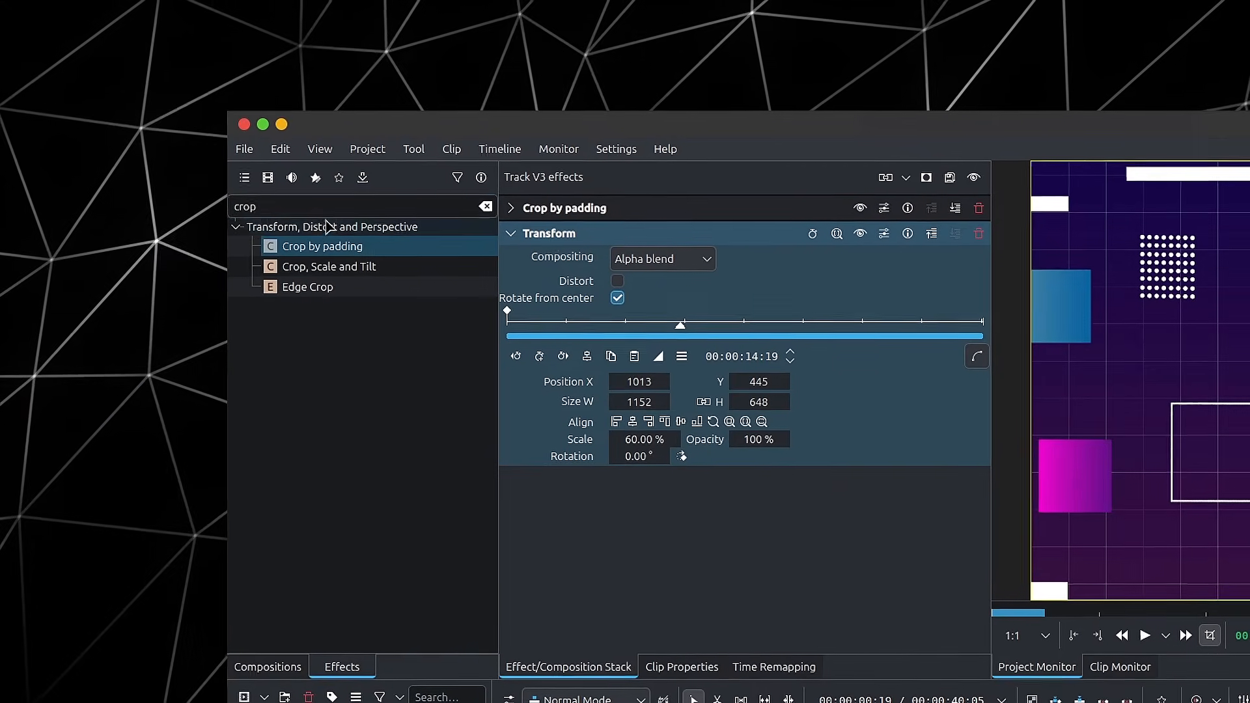
Find the Drop Shadow effect, add it to track V3 below Transform, and collapse the Transform effect
double_click(342, 207)
type("drop")
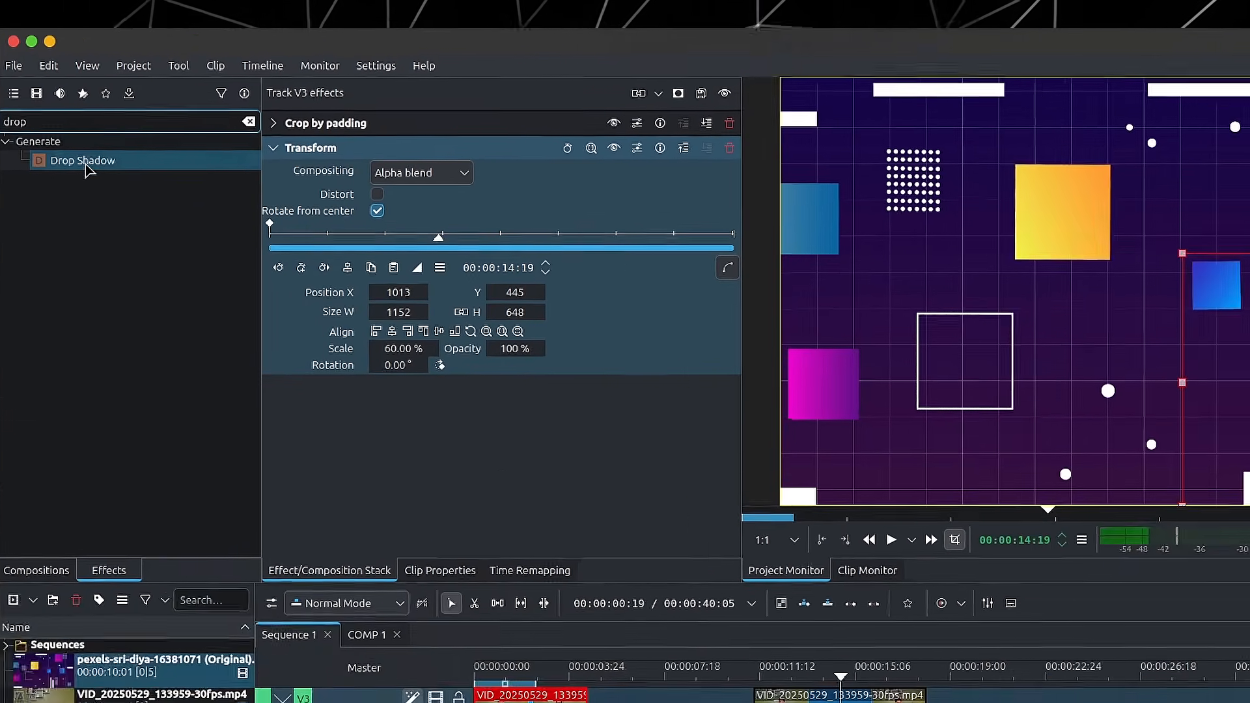
left_click_drag(321, 246, 797, 666)
left_click_drag(424, 521, 219, 184)
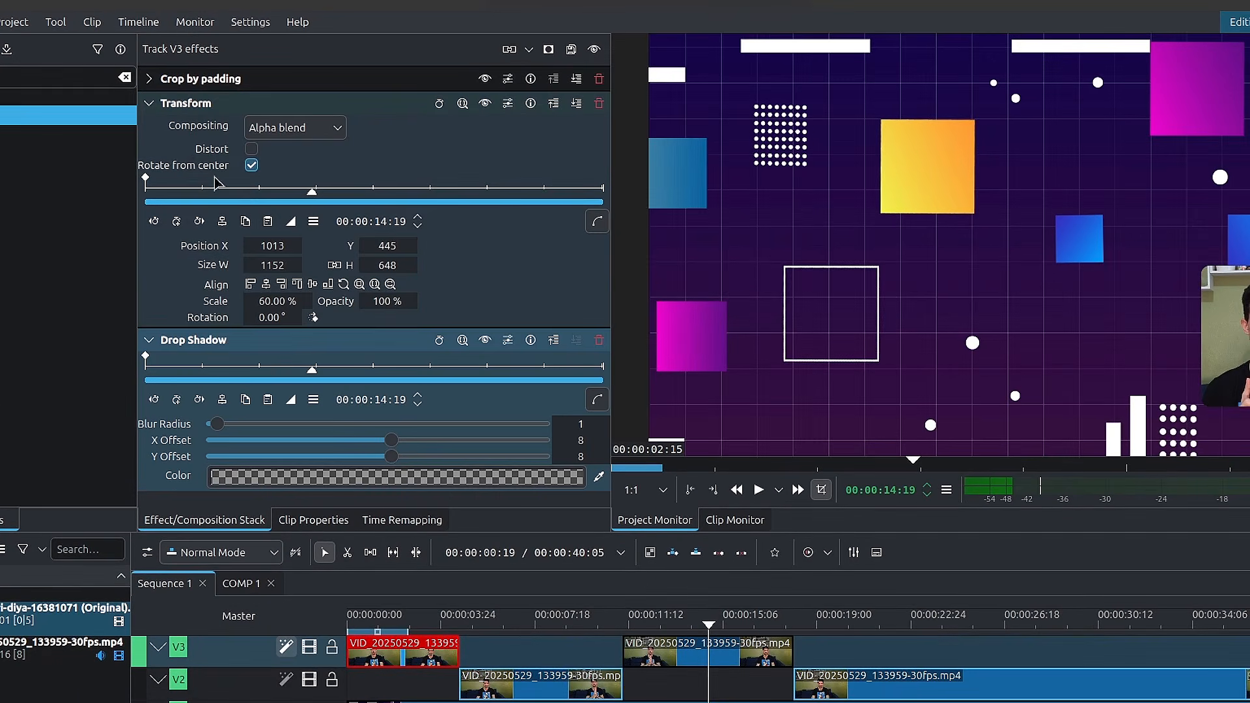
left_click(152, 104)
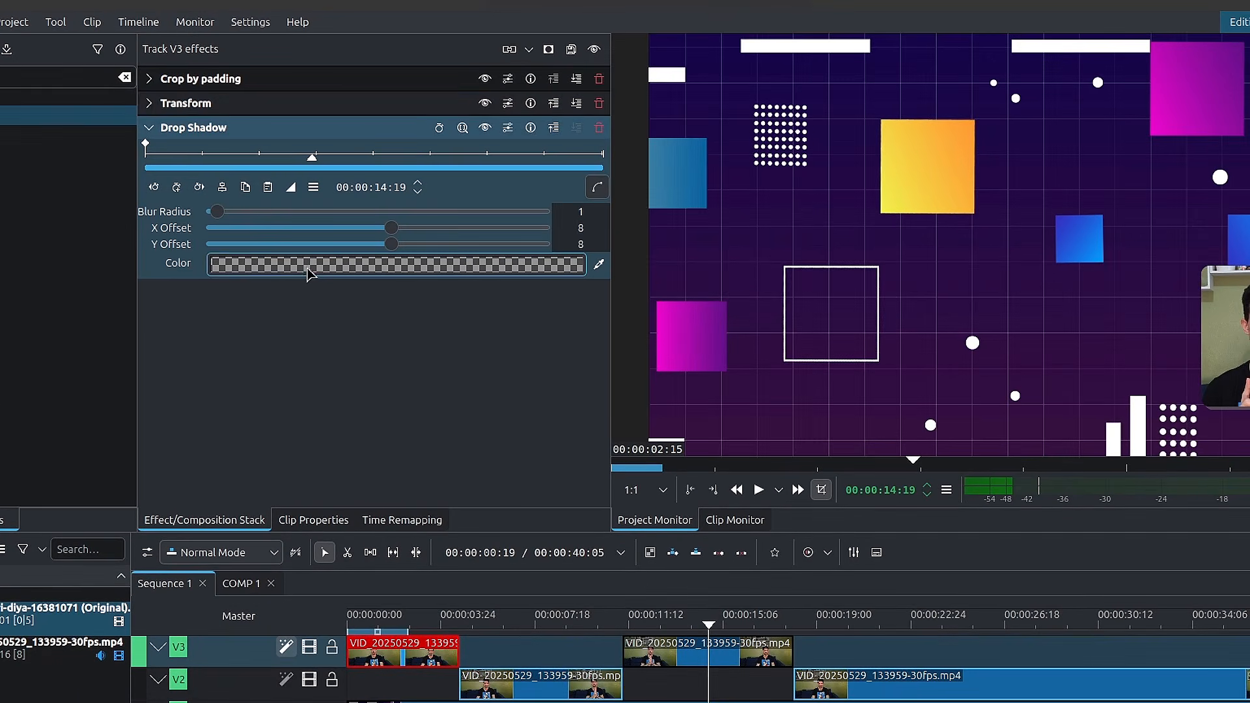
Set the drop shadow's colour to a semi-transparent black
left_click(309, 272)
left_click(491, 411)
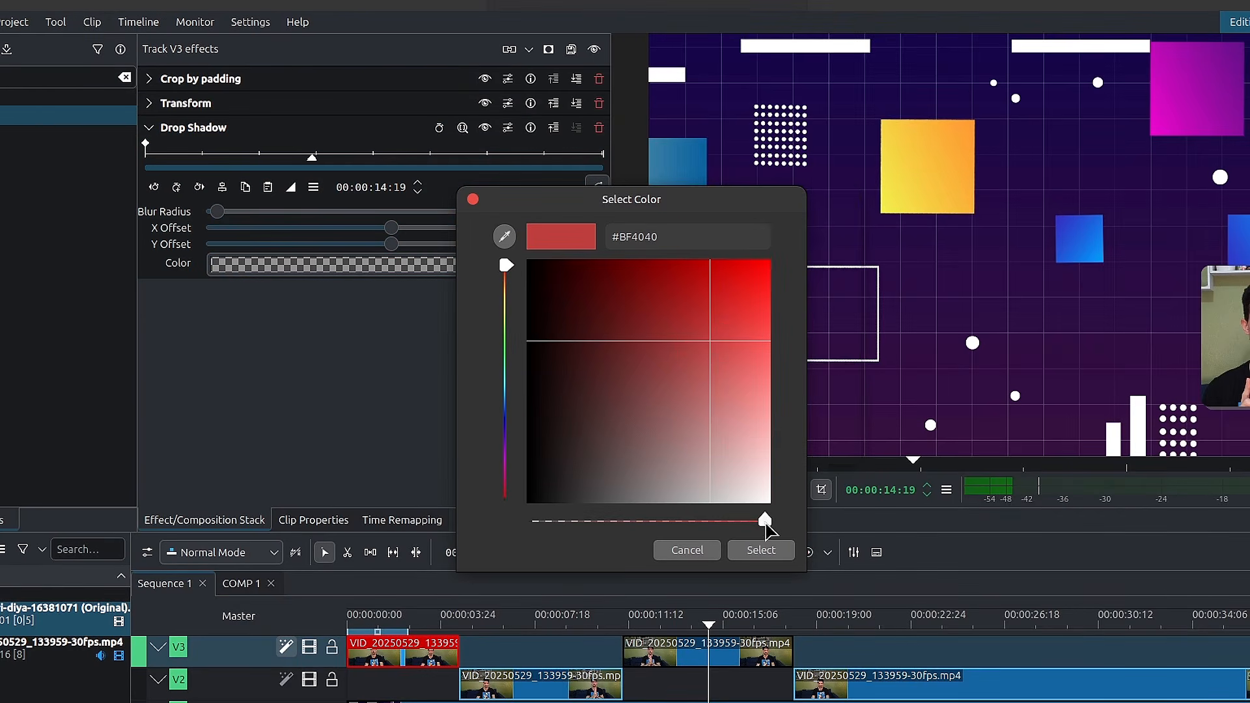
mouse_move(766, 523)
left_mouse_down()
mouse_move(686, 526)
mouse_move(754, 522)
left_mouse_up()
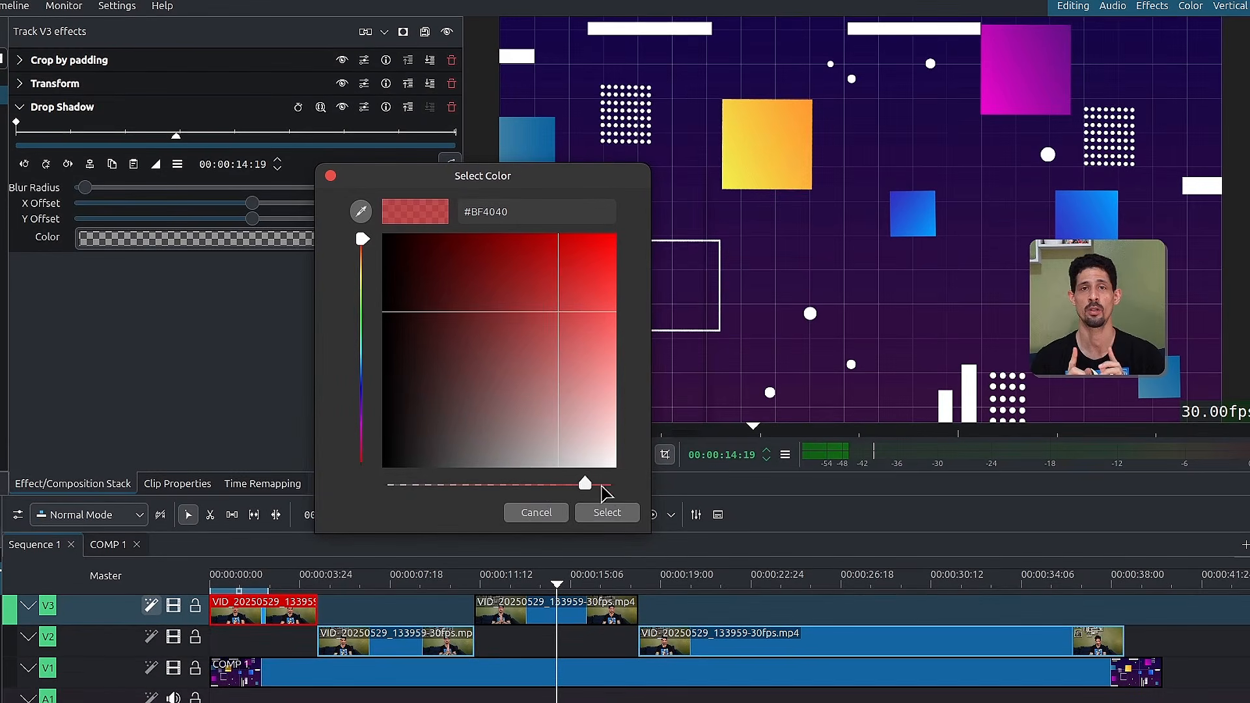
left_click_drag(604, 495, 613, 493)
left_click_drag(441, 413, 395, 447)
left_click_drag(611, 485, 558, 487)
left_click(608, 514)
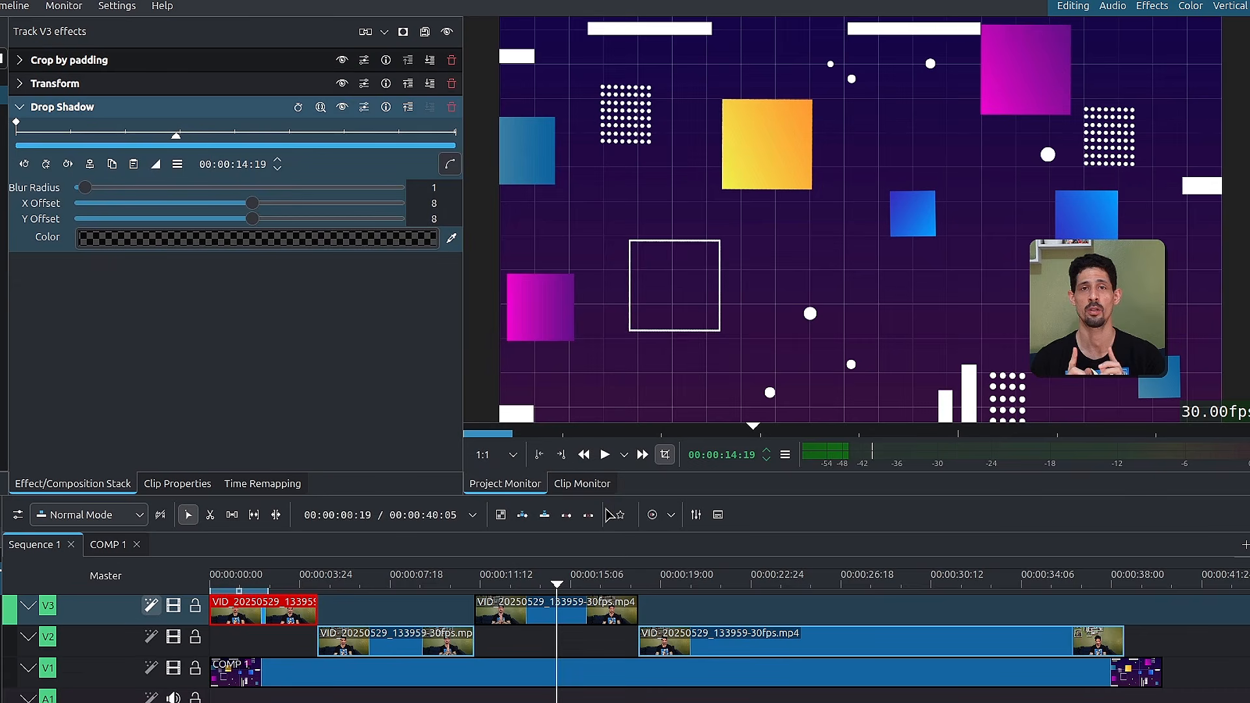
Set the drop shadow's blur radius to 29 and X offset to 14, and collapse the effect
left_click_drag(135, 189, 171, 189)
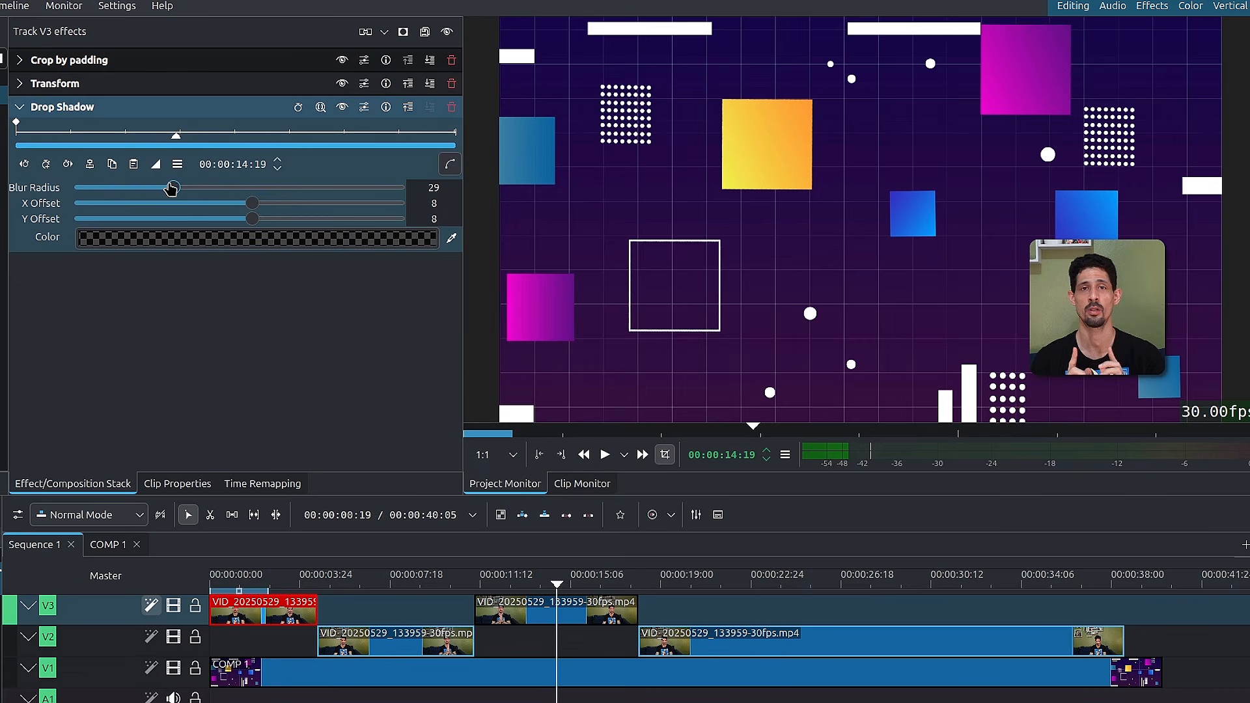
mouse_move(251, 210)
left_mouse_down()
mouse_move(193, 203)
mouse_move(263, 202)
left_mouse_up()
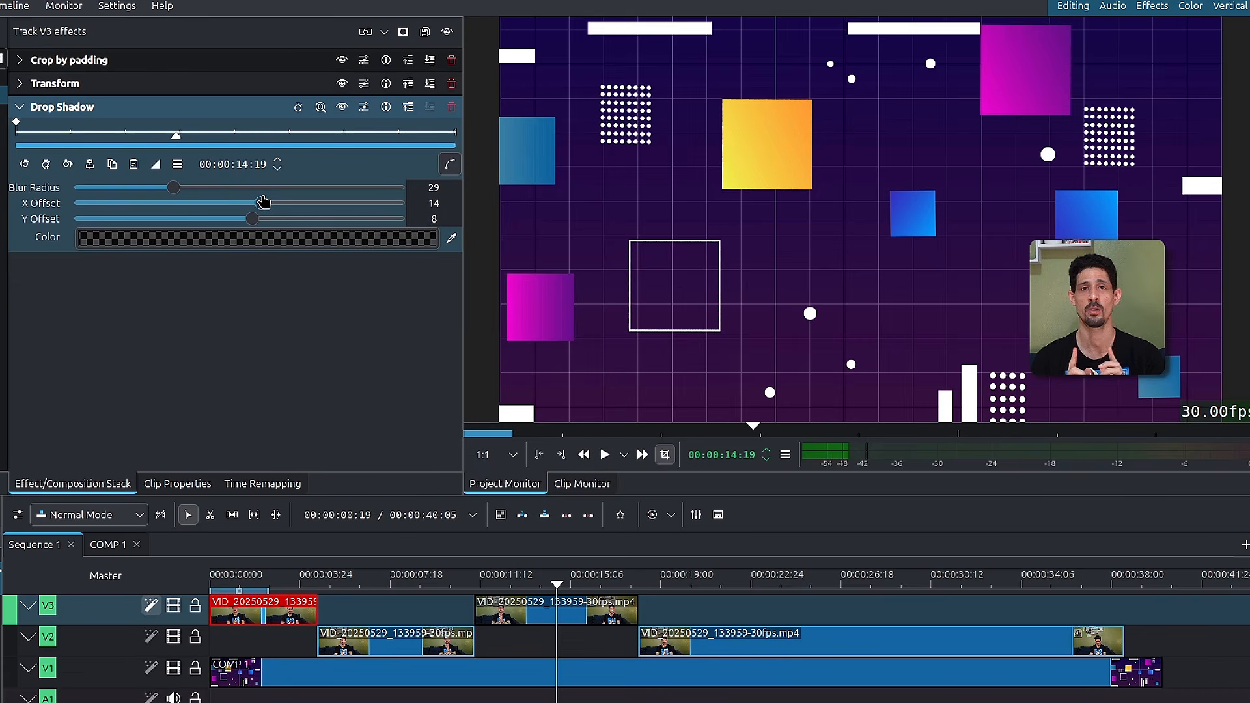
left_click(20, 107)
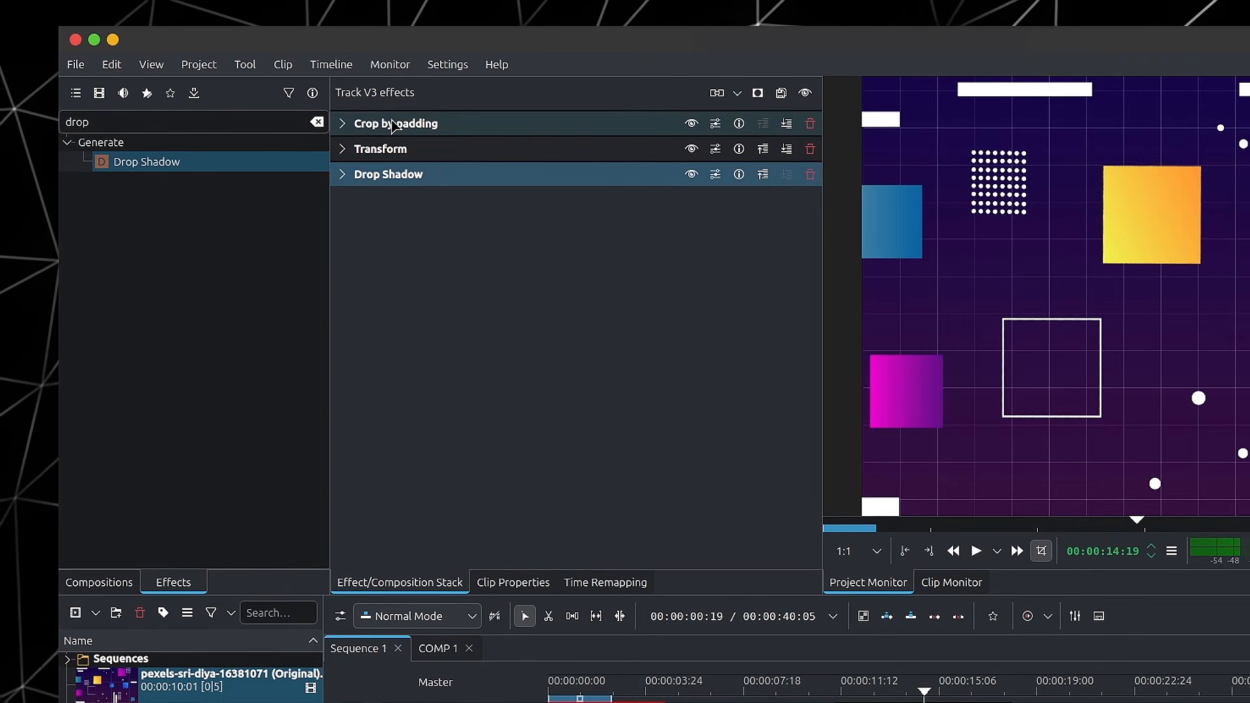
Duplicate Crop by padding on track V3 and move the copy to the top of the effect stack
left_click_drag(398, 125, 416, 450)
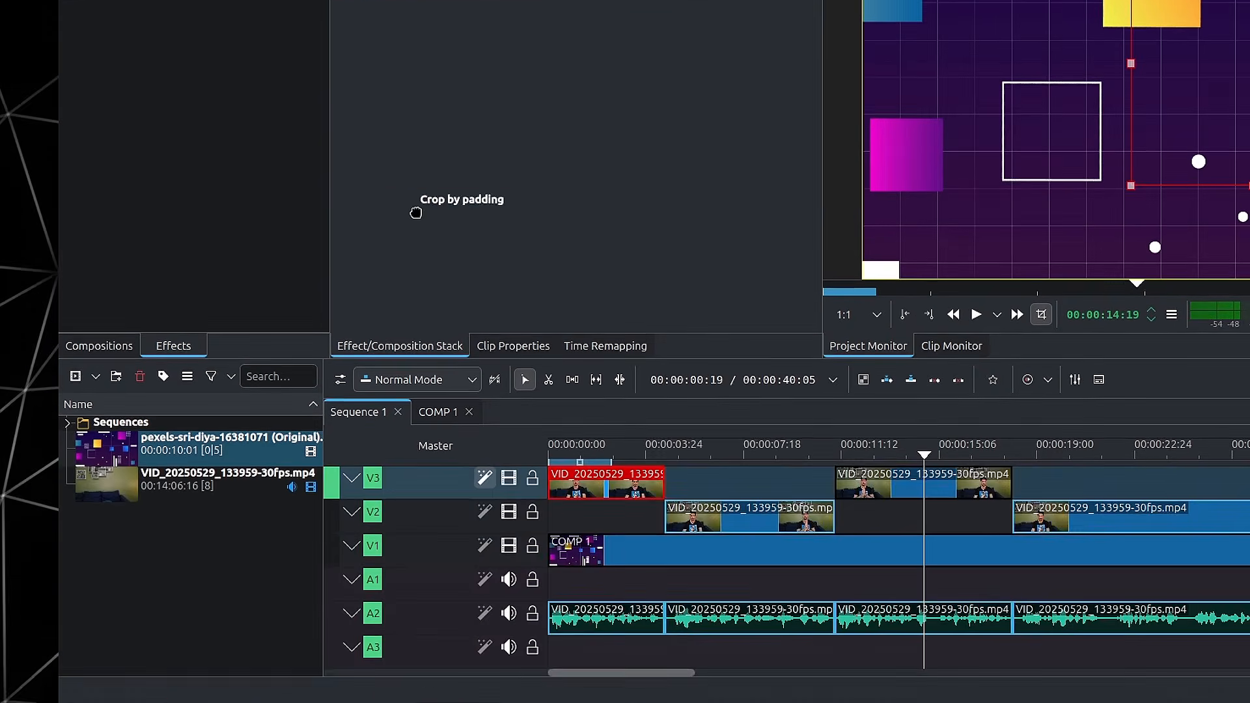
left_click_drag(416, 213, 427, 487)
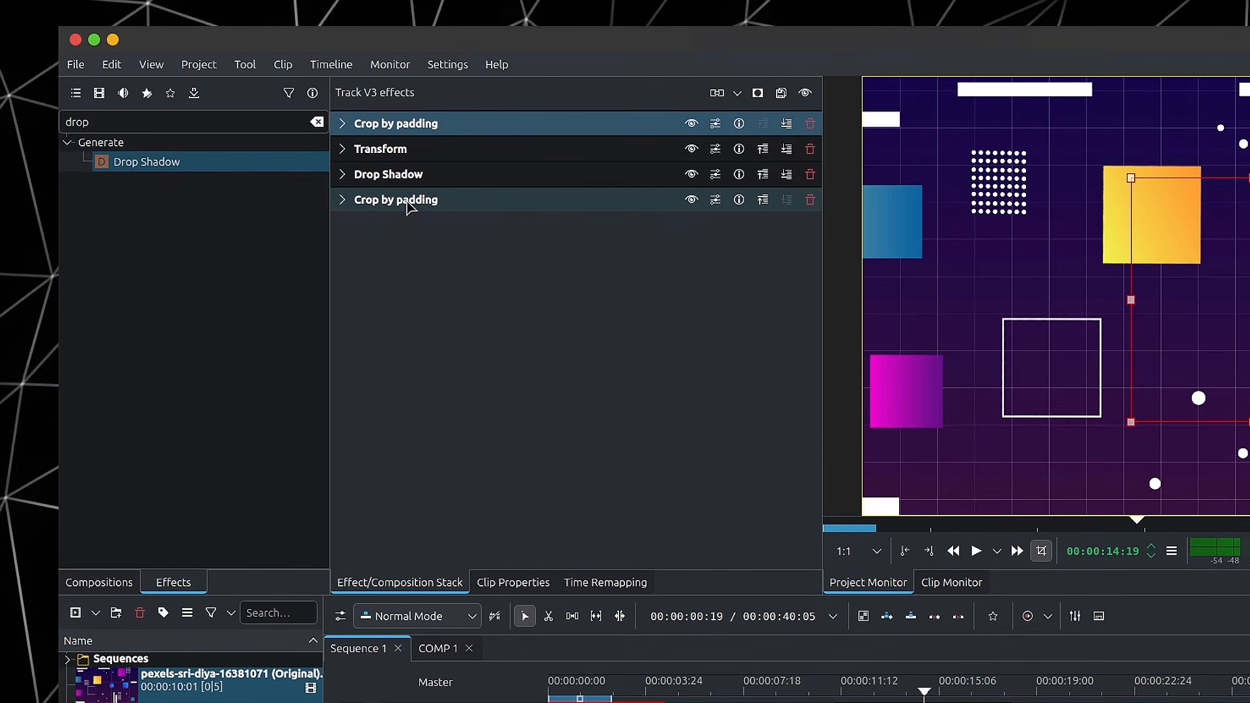
left_click(409, 202)
left_click_drag(409, 203, 348, 127)
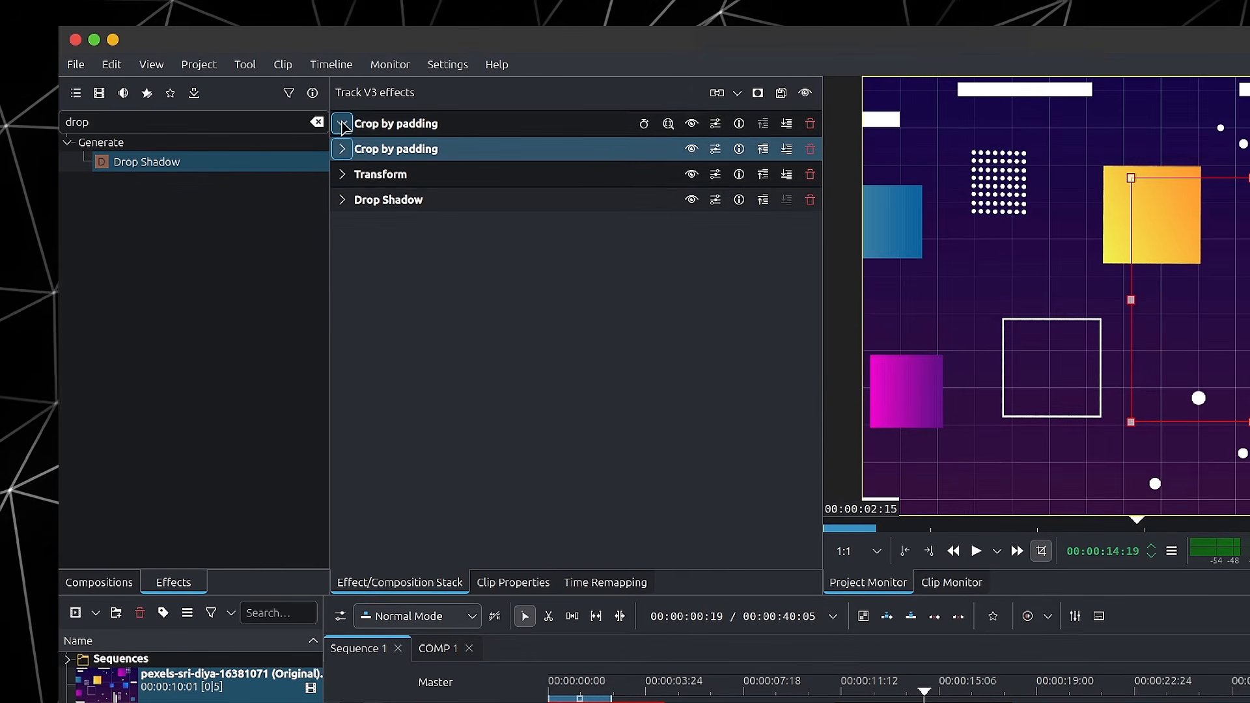
Change the topmost Crop by padding's padding colour to opaque yellow and collapse that effect
left_click(343, 124)
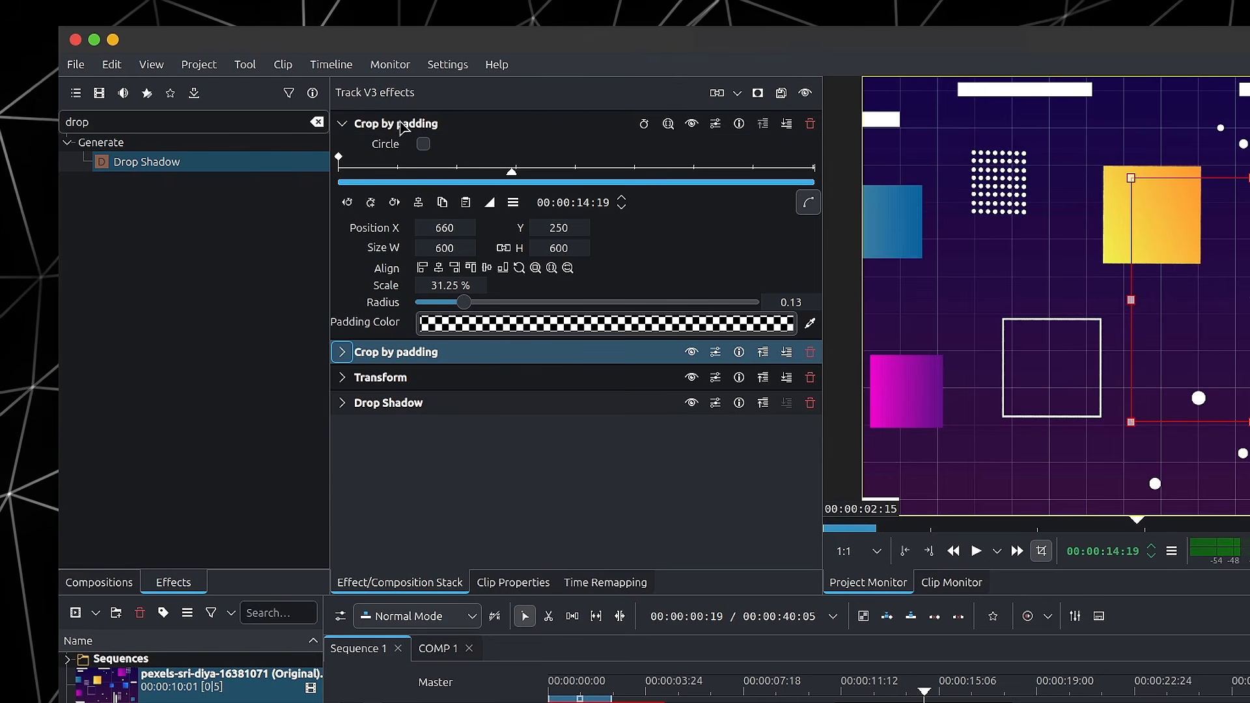
left_click(443, 323)
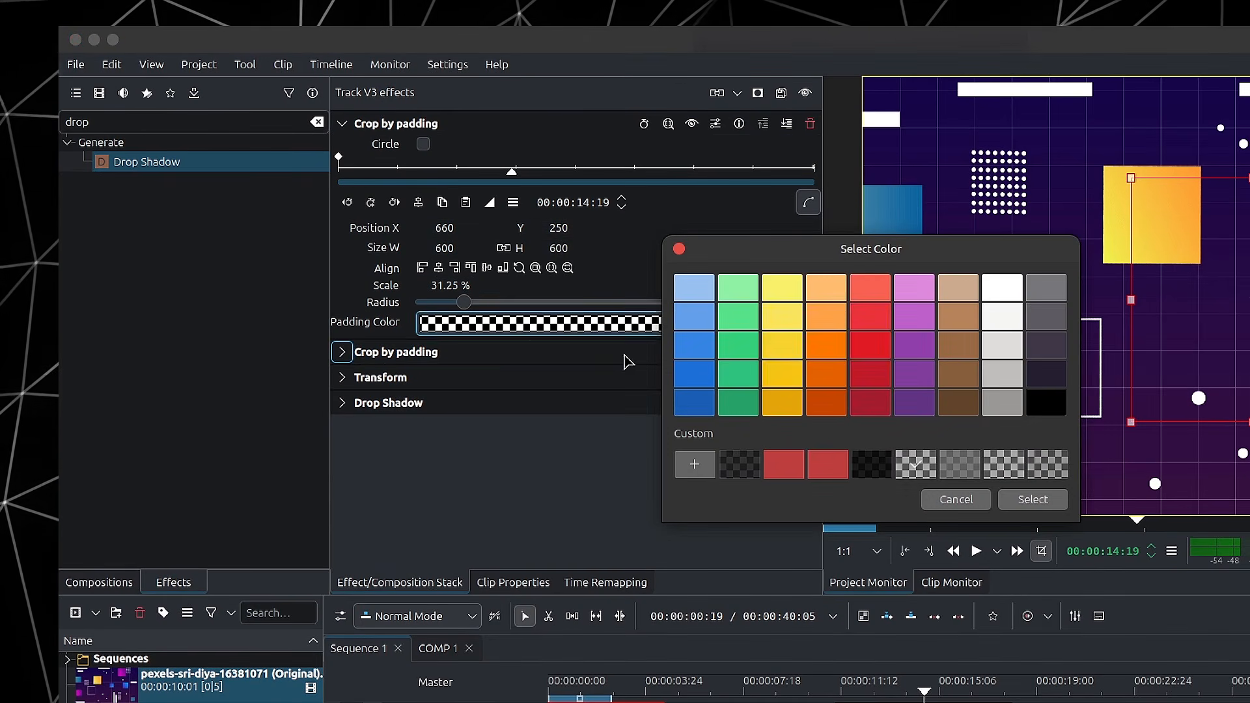
left_click(785, 377)
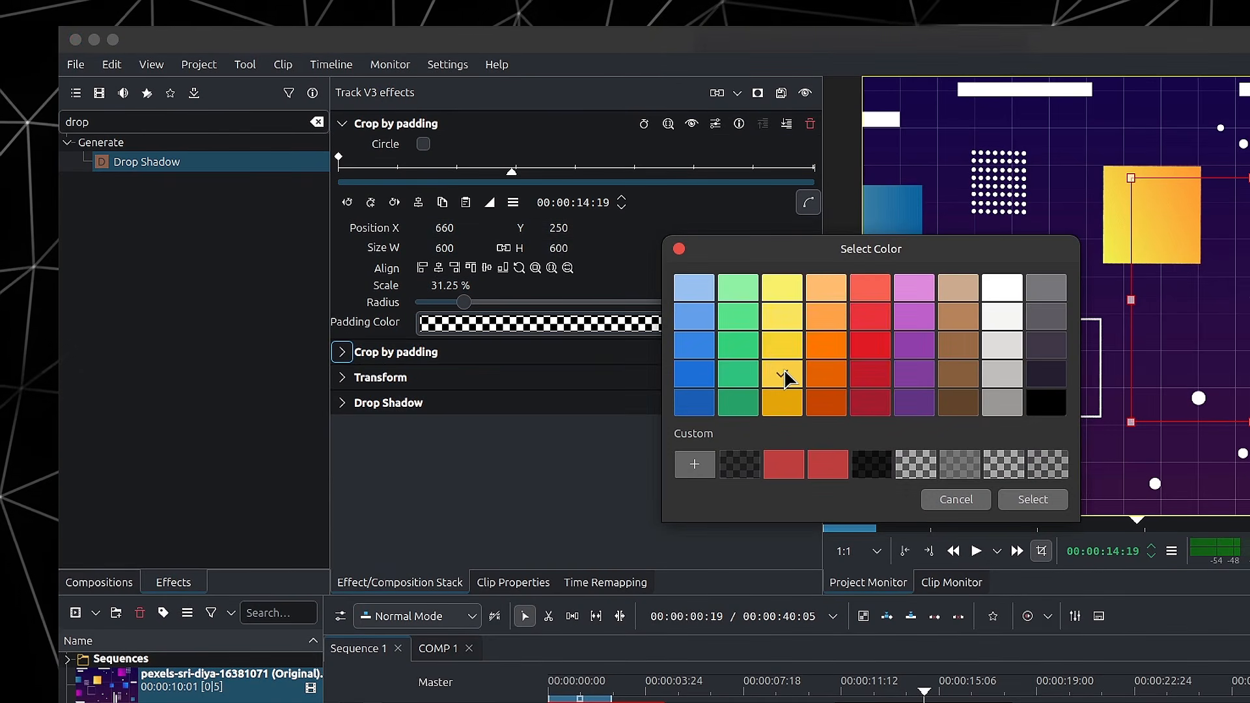
left_click(1032, 500)
left_click(343, 124)
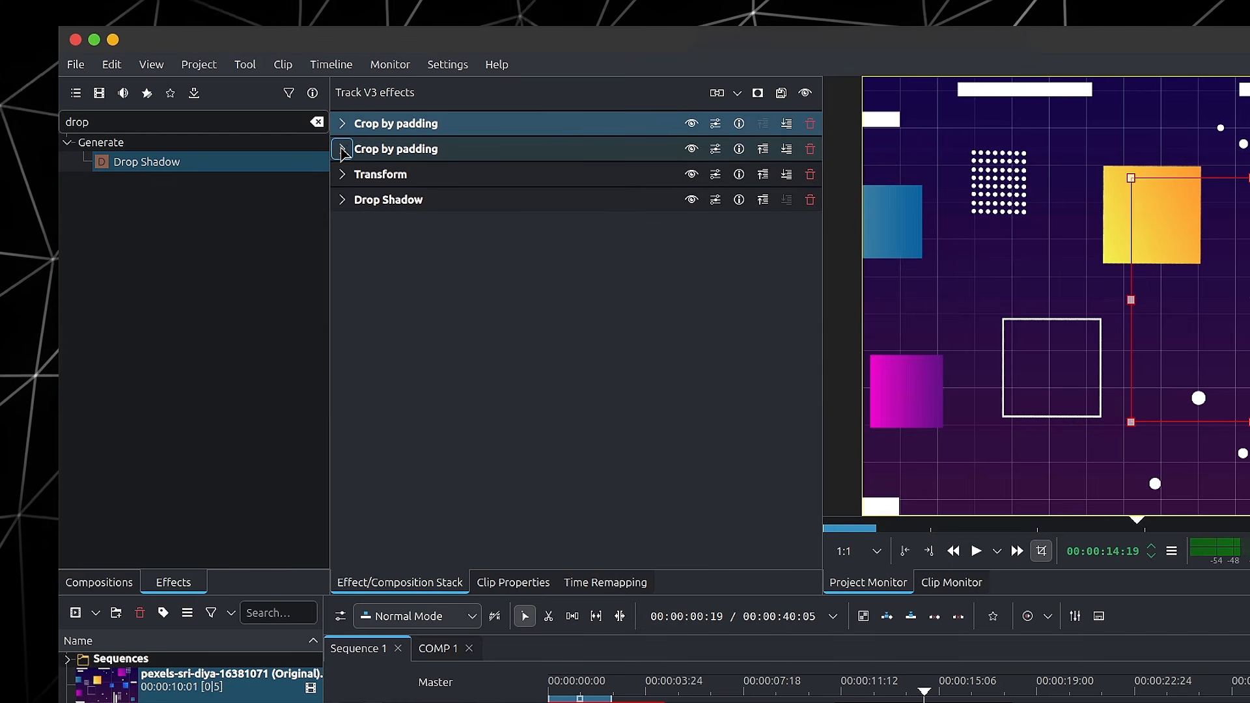
Expand the second Crop by padding and set its size to 620 wide by 620 high
left_click(342, 150)
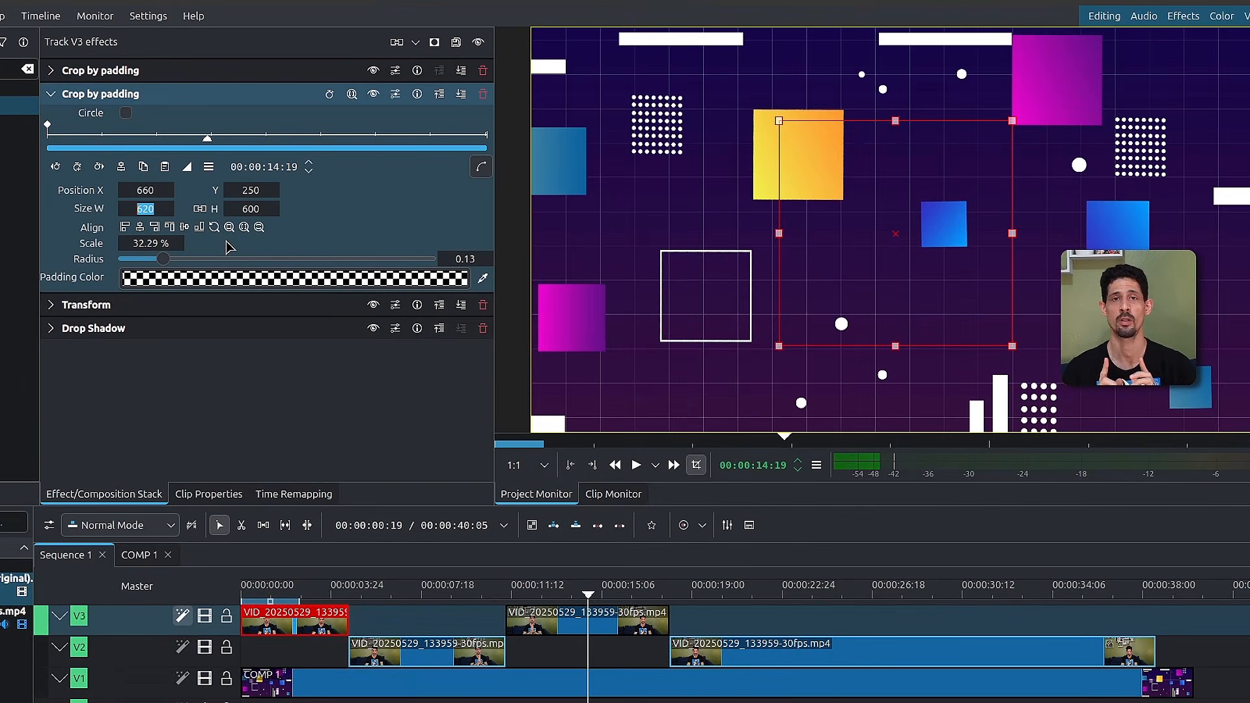
left_click(270, 209)
key("BackSpace")
key("BackSpace")
type("20")
key("Return")
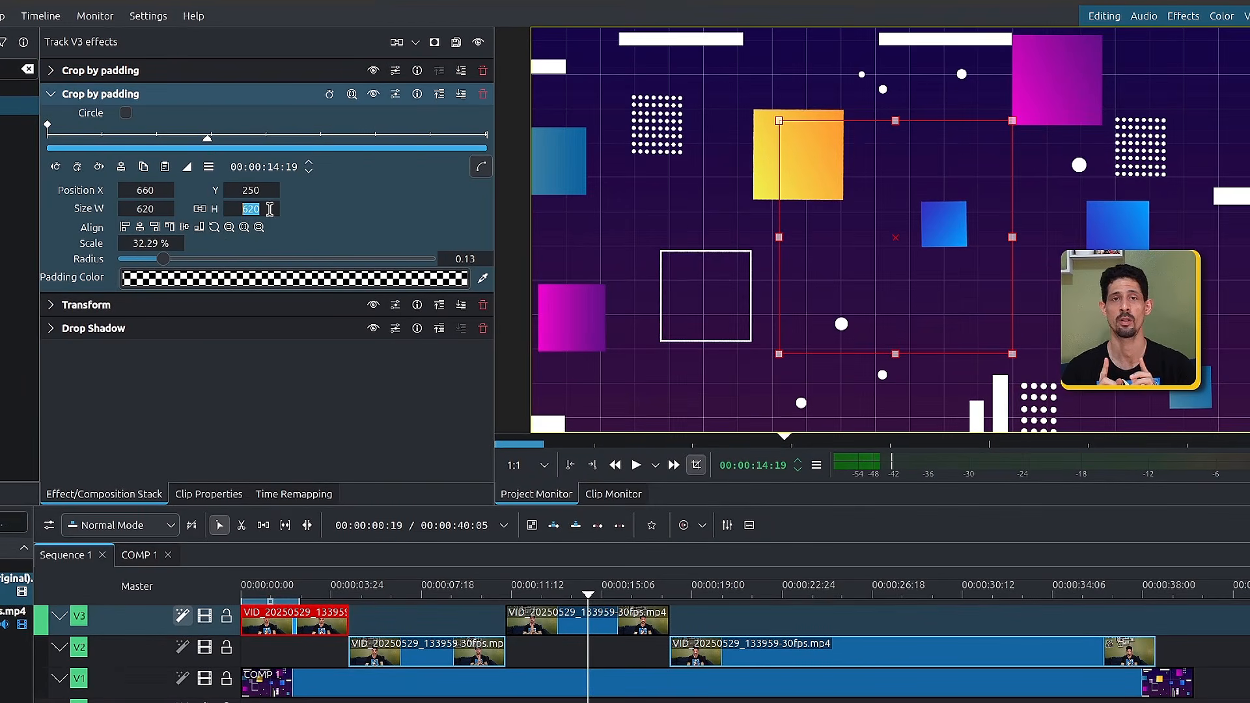
Recentre the second crop by setting its position to X 650, Y 240, and collapse the effect
left_click(161, 183)
key("BackSpace")
key("BackSpace")
type("50")
key("Return")
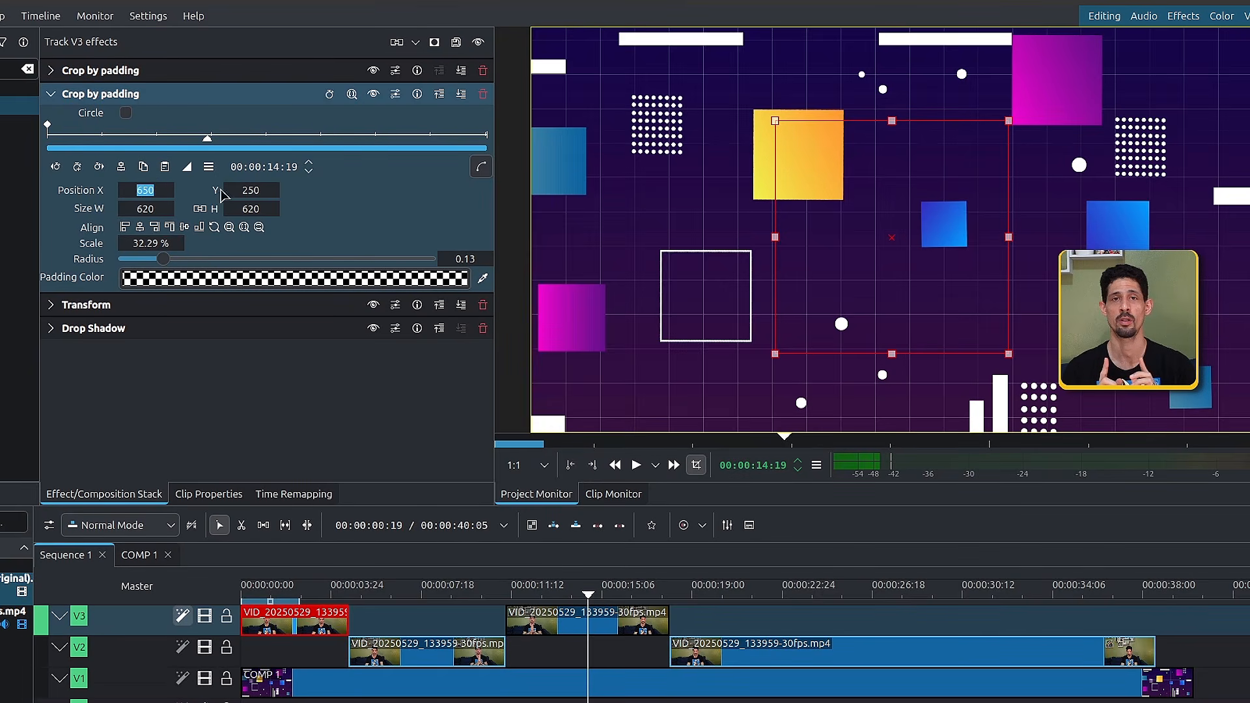
left_click(258, 190)
key("BackSpace")
key("BackSpace")
type("40")
key("Return")
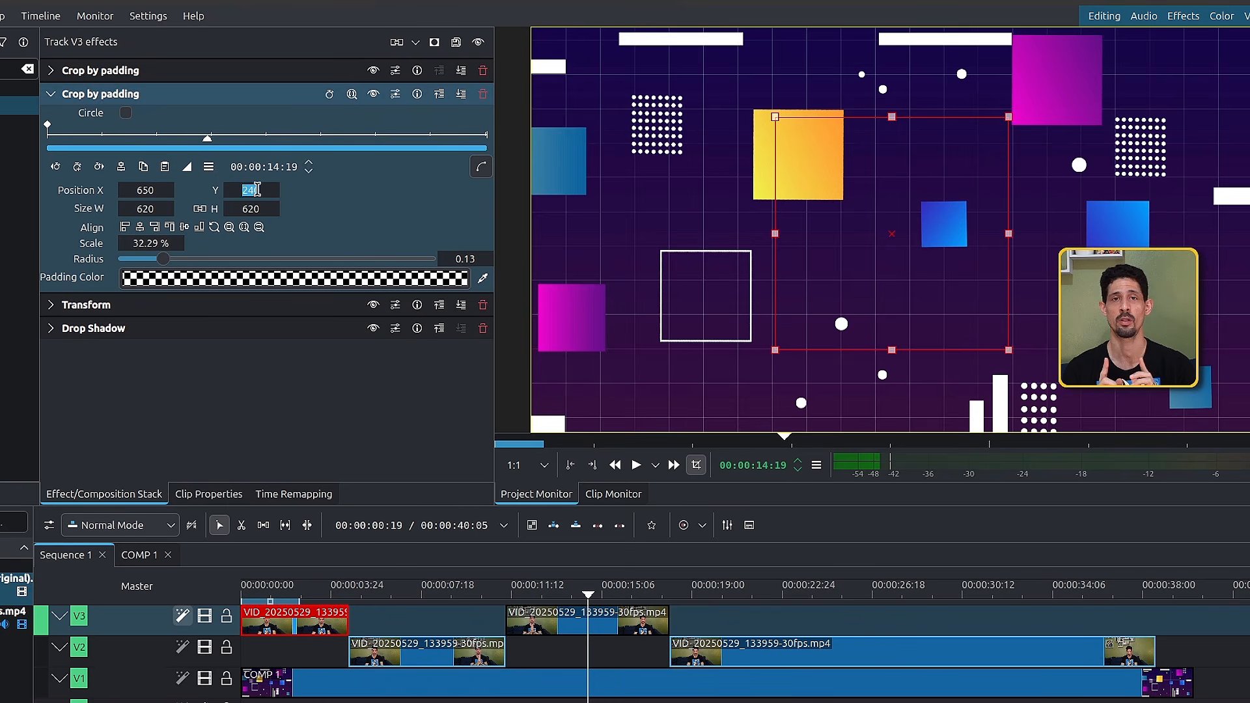
left_click(51, 94)
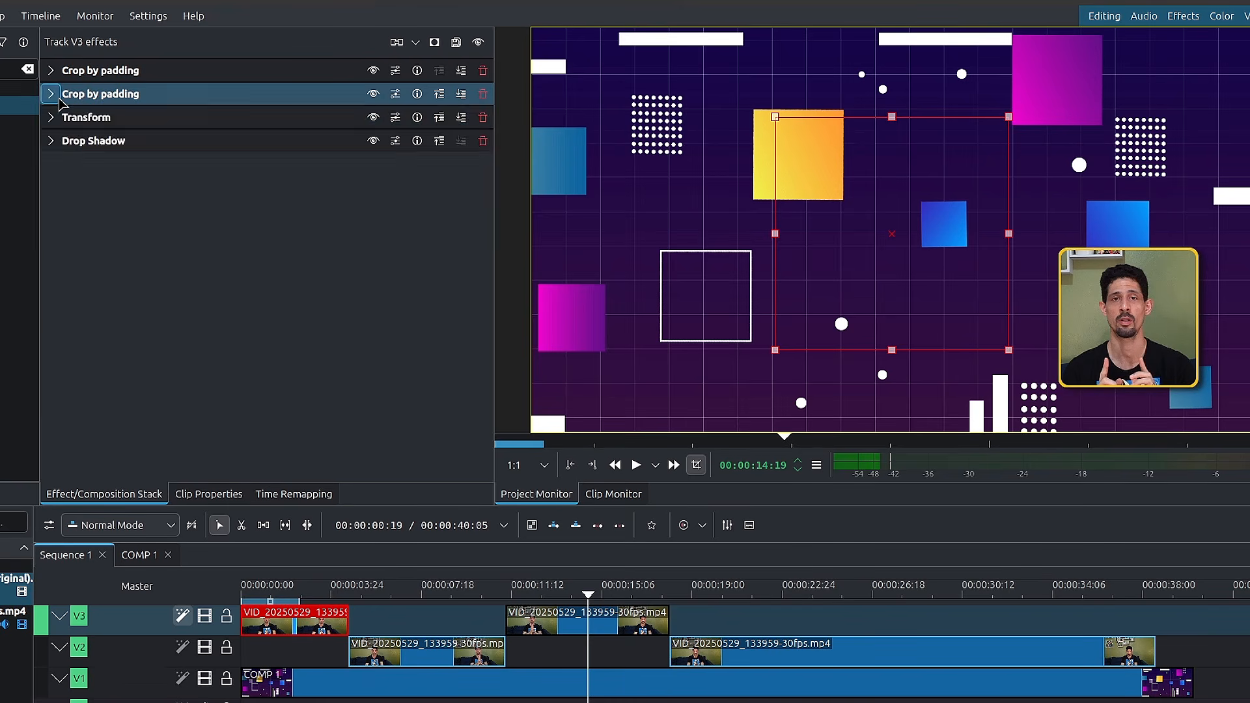
Reopen the second Crop by padding and enlarge it to 640 wide by 640 high
left_click(51, 95)
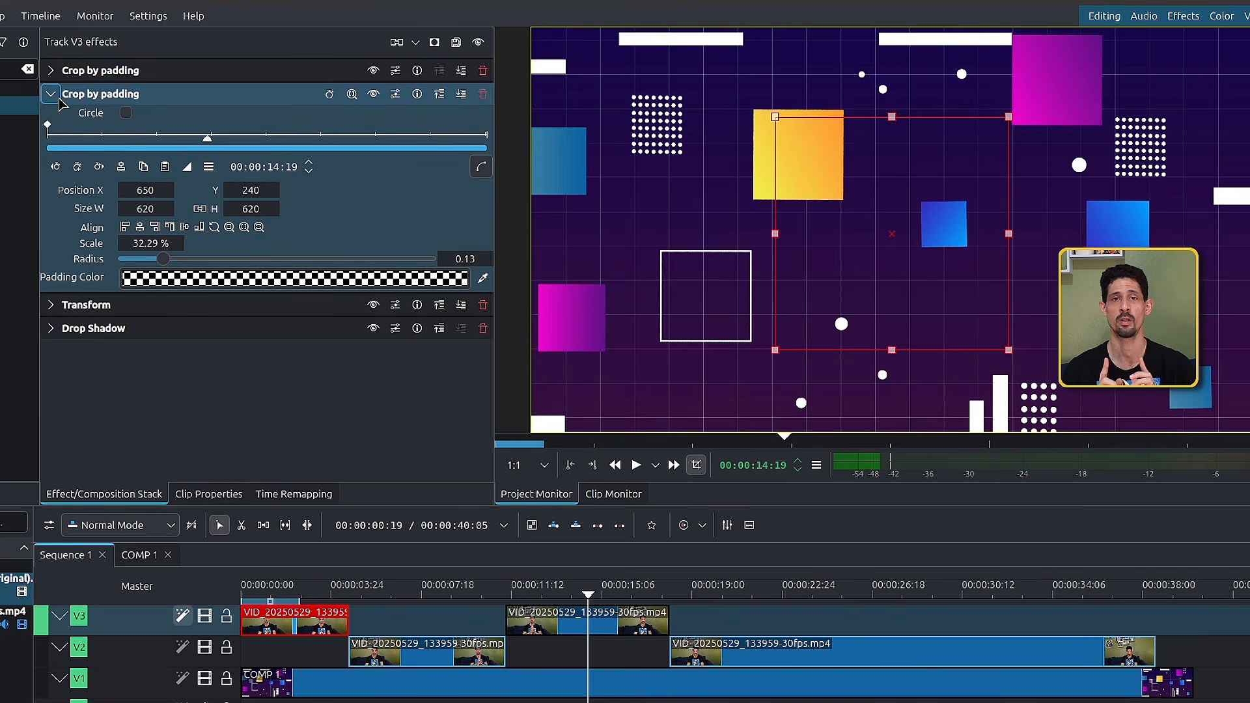
left_click(151, 209)
scroll(151, 208, "up", 2)
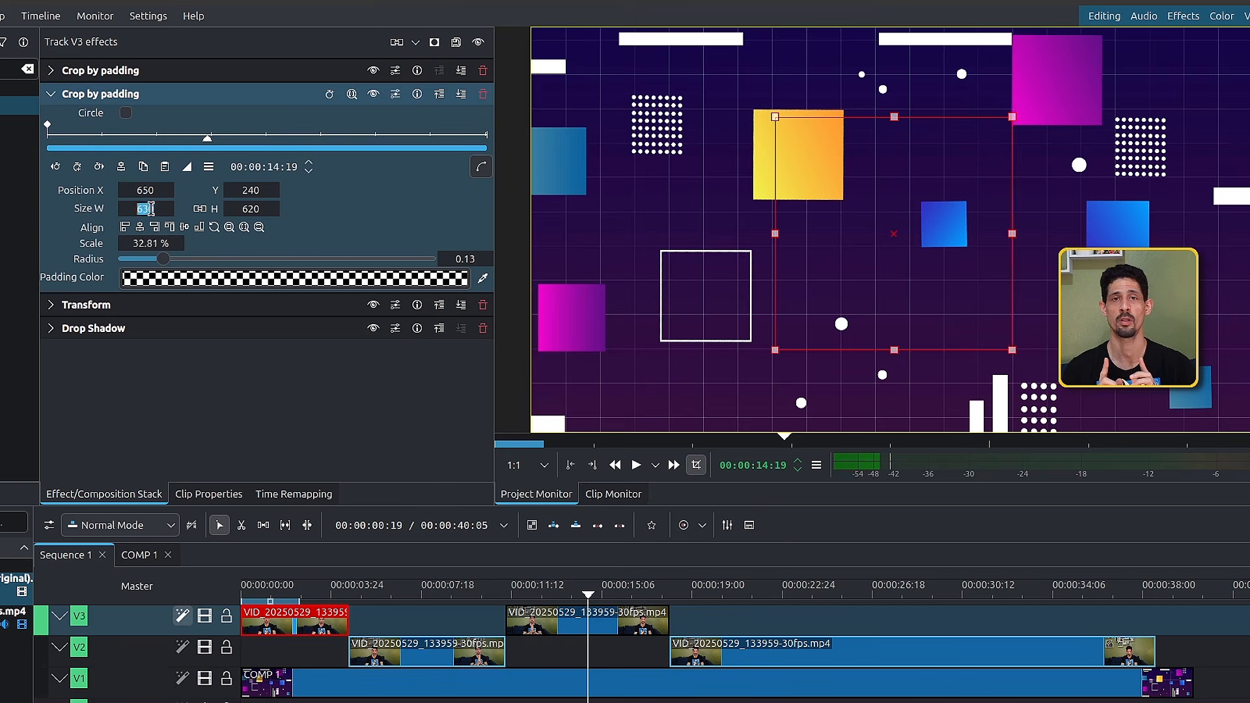
left_click(256, 208)
scroll(256, 208, "up", 2)
Move the second crop's position to X 640, Y 230, and collapse the effect
left_click(155, 189)
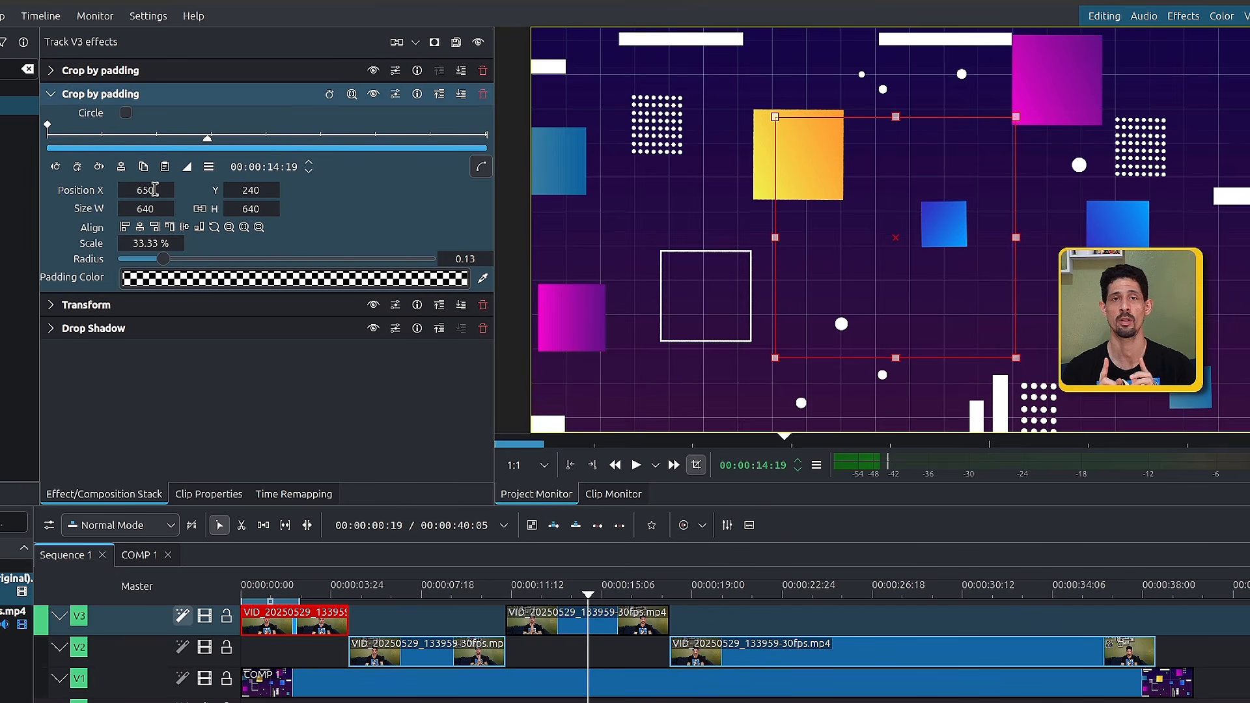
scroll(154, 189, "down", 1)
left_click(256, 190)
scroll(256, 190, "down", 1)
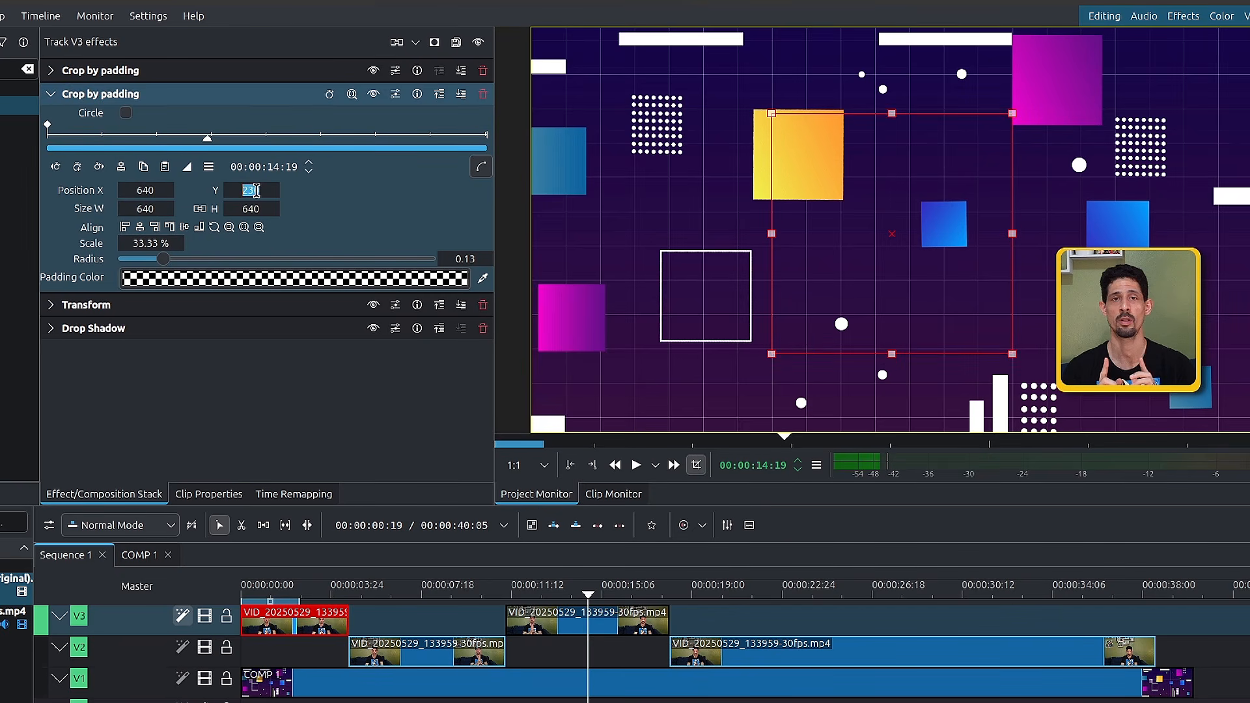
left_click(61, 94)
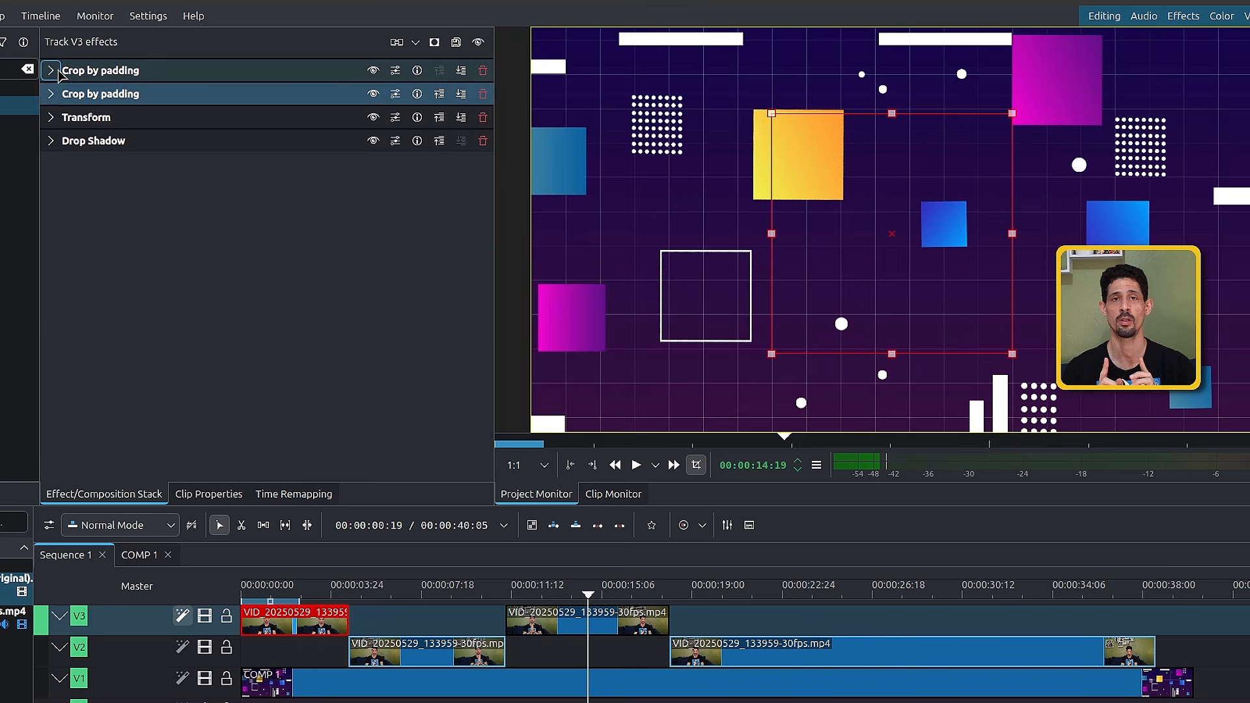
Expand the first Crop by padding and change its padding colour to dark orange
left_click(51, 71)
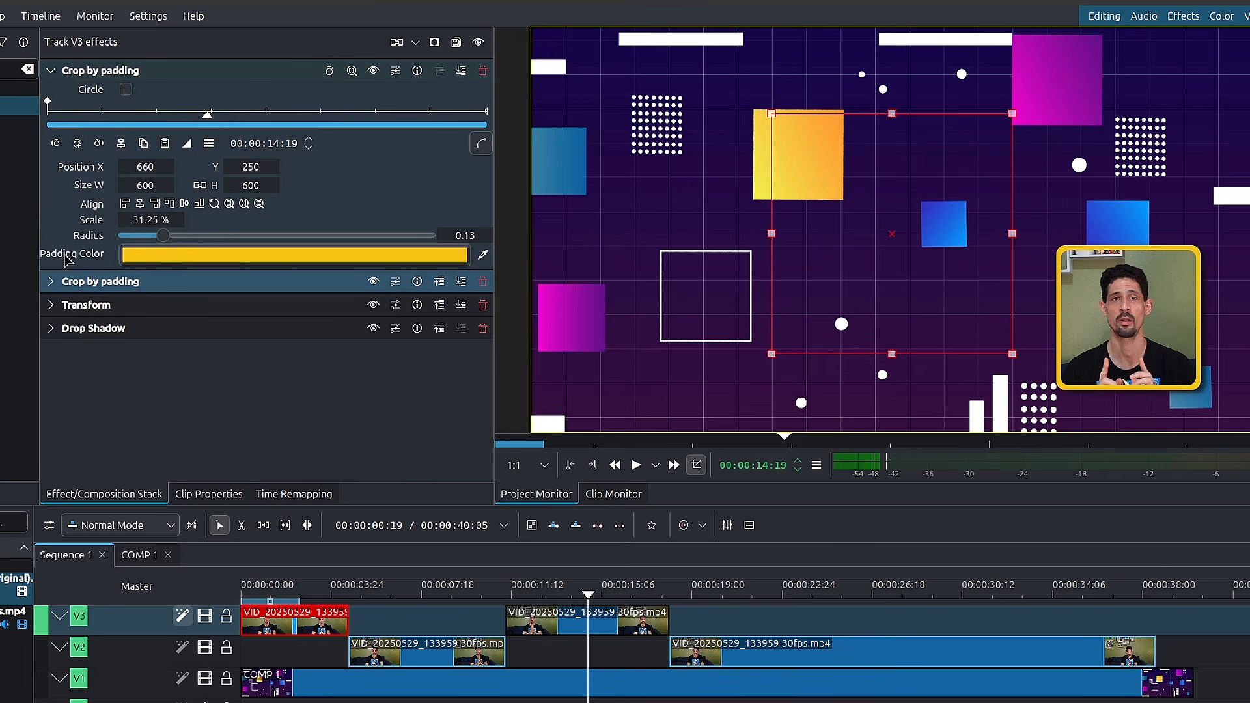
left_click(179, 259)
left_click(496, 301)
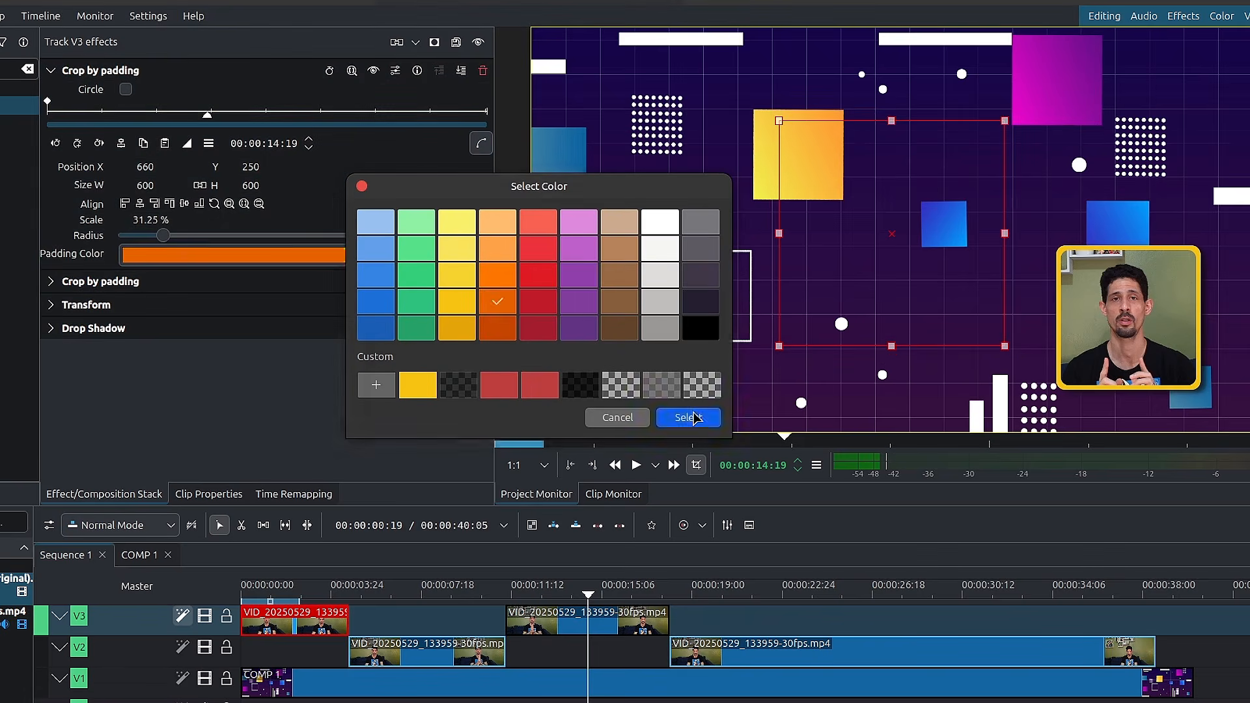
left_click(688, 417)
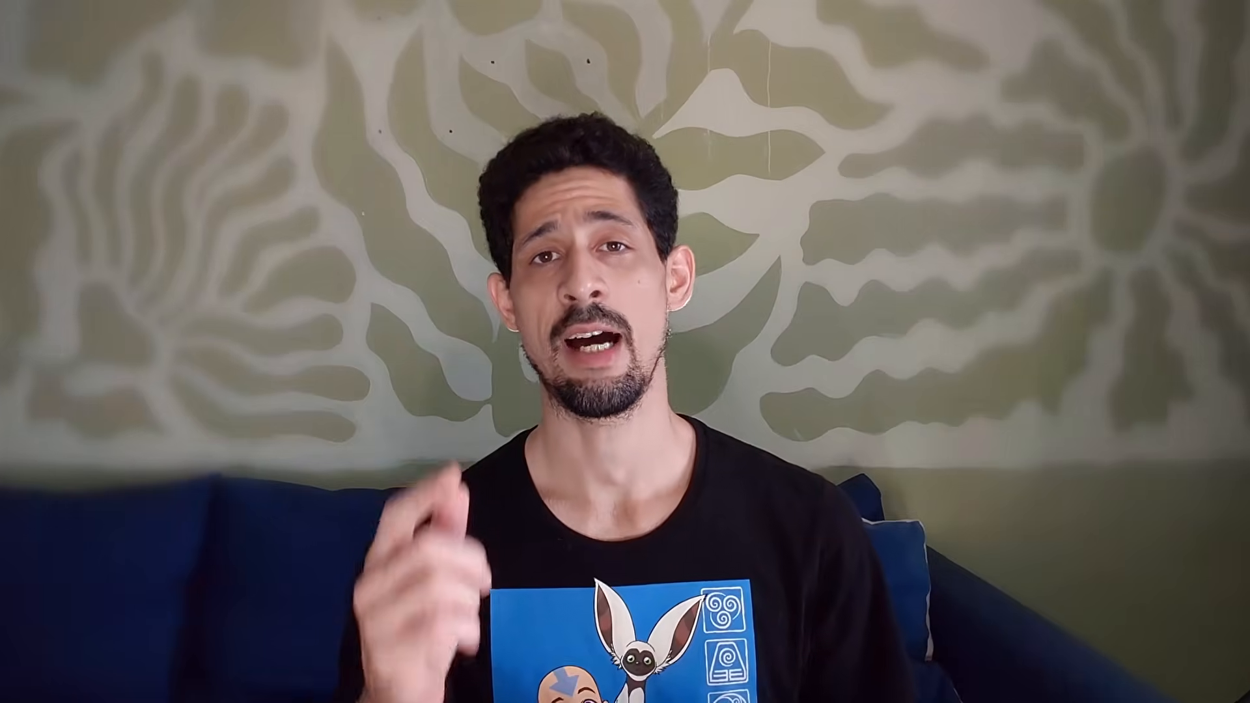